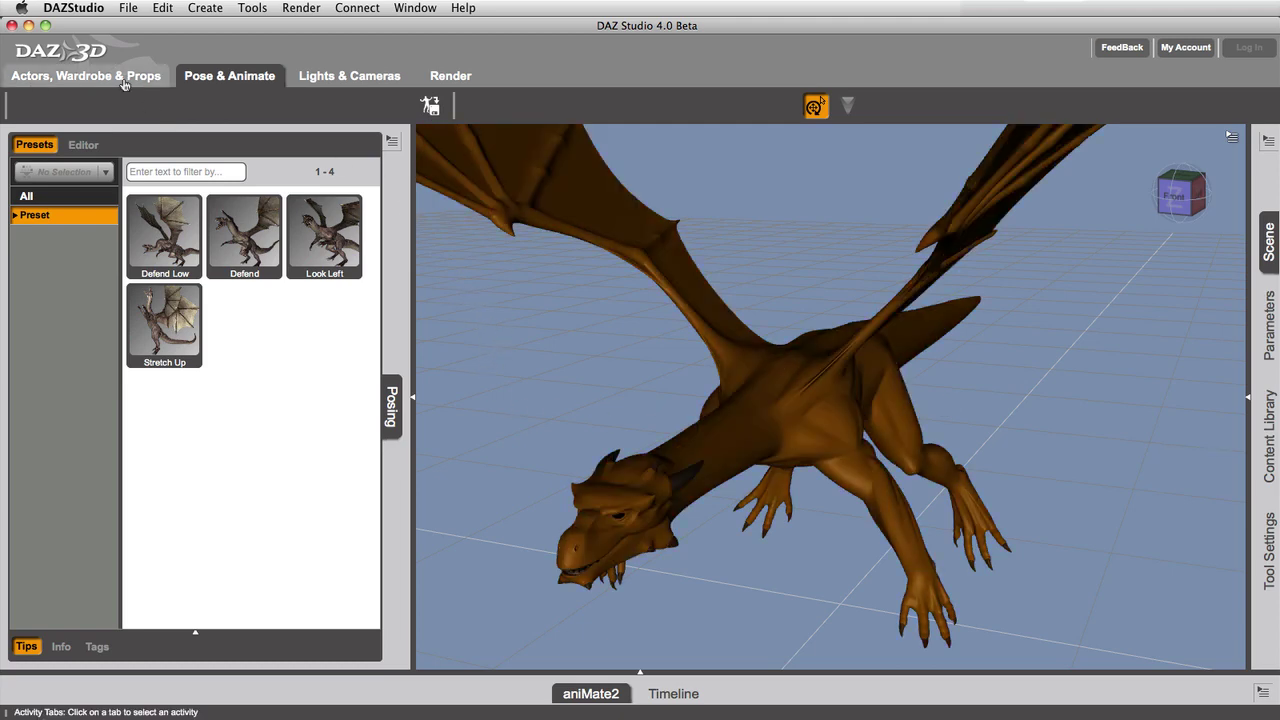
Look through the DAZ SubDragon product's contents and the Animals category of the content files
click(125, 80)
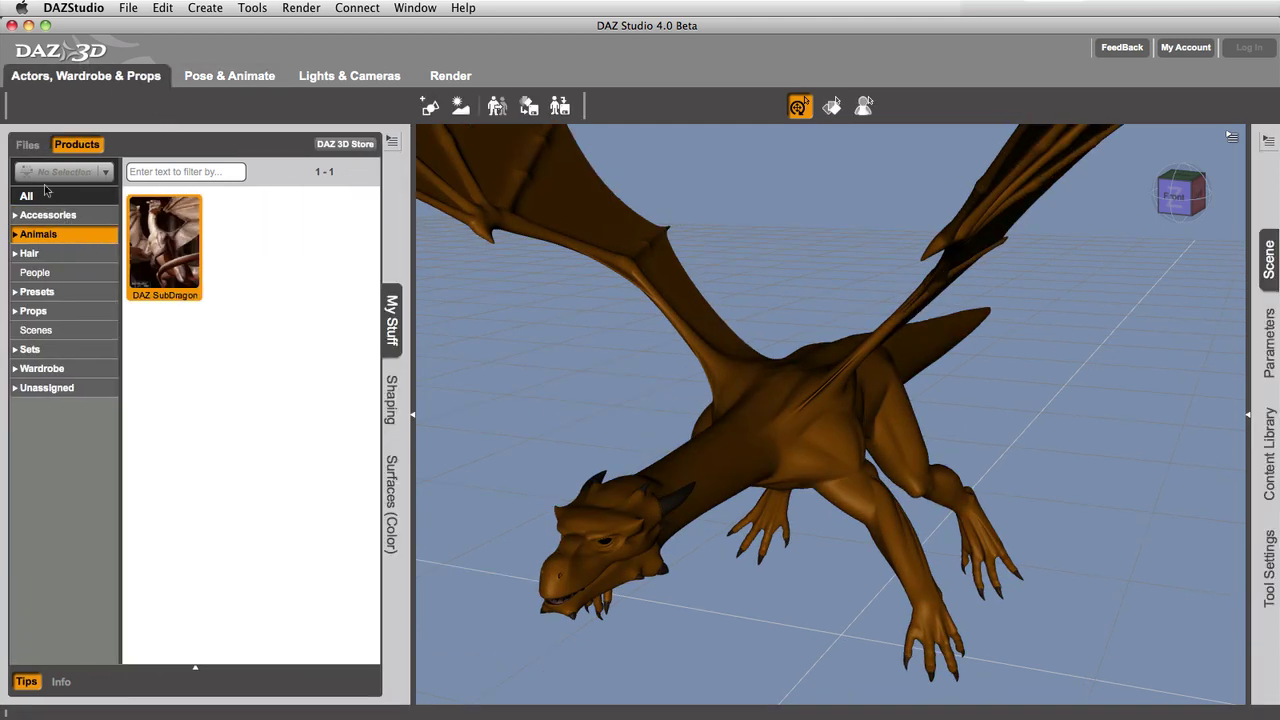
double_click(152, 248)
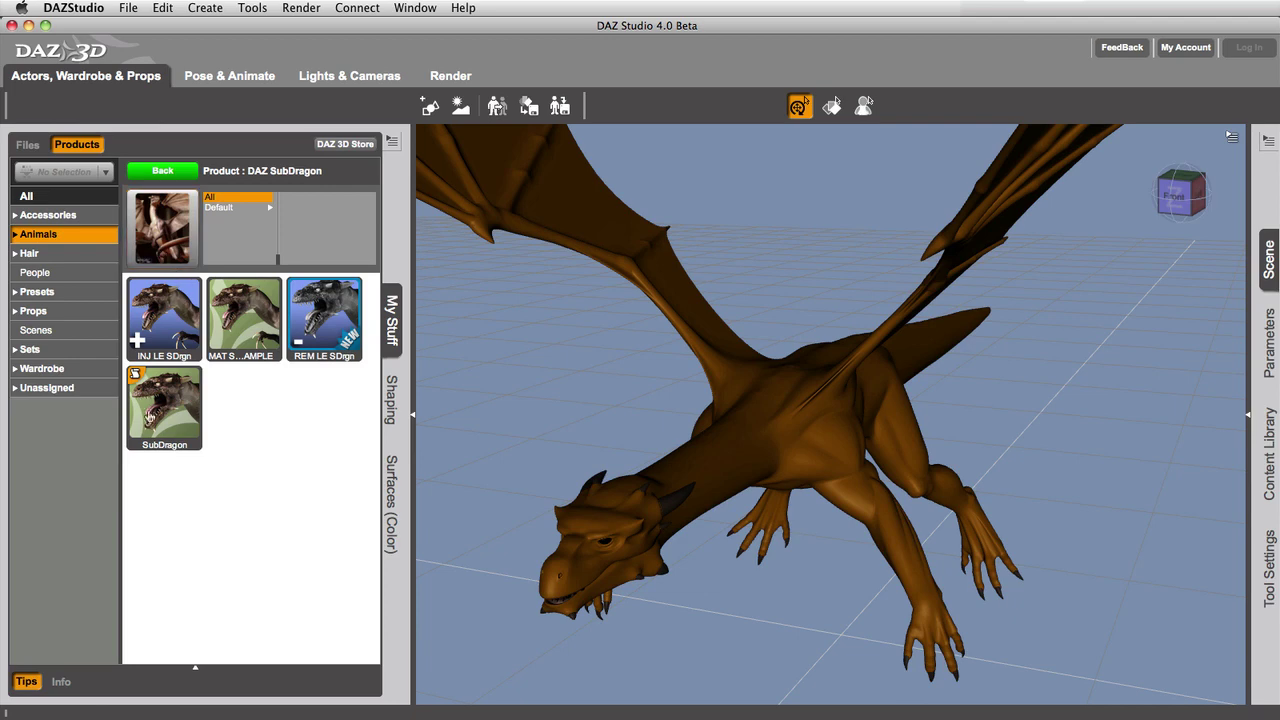
click(154, 174)
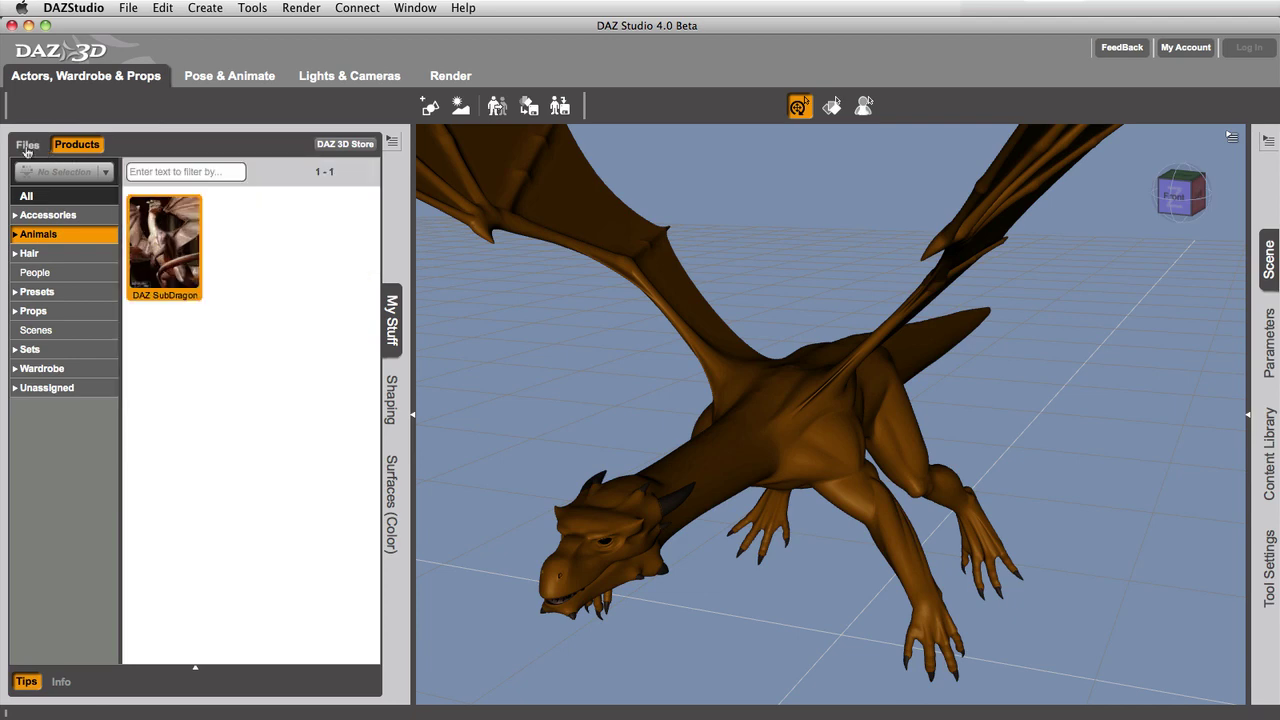
click(28, 147)
click(40, 236)
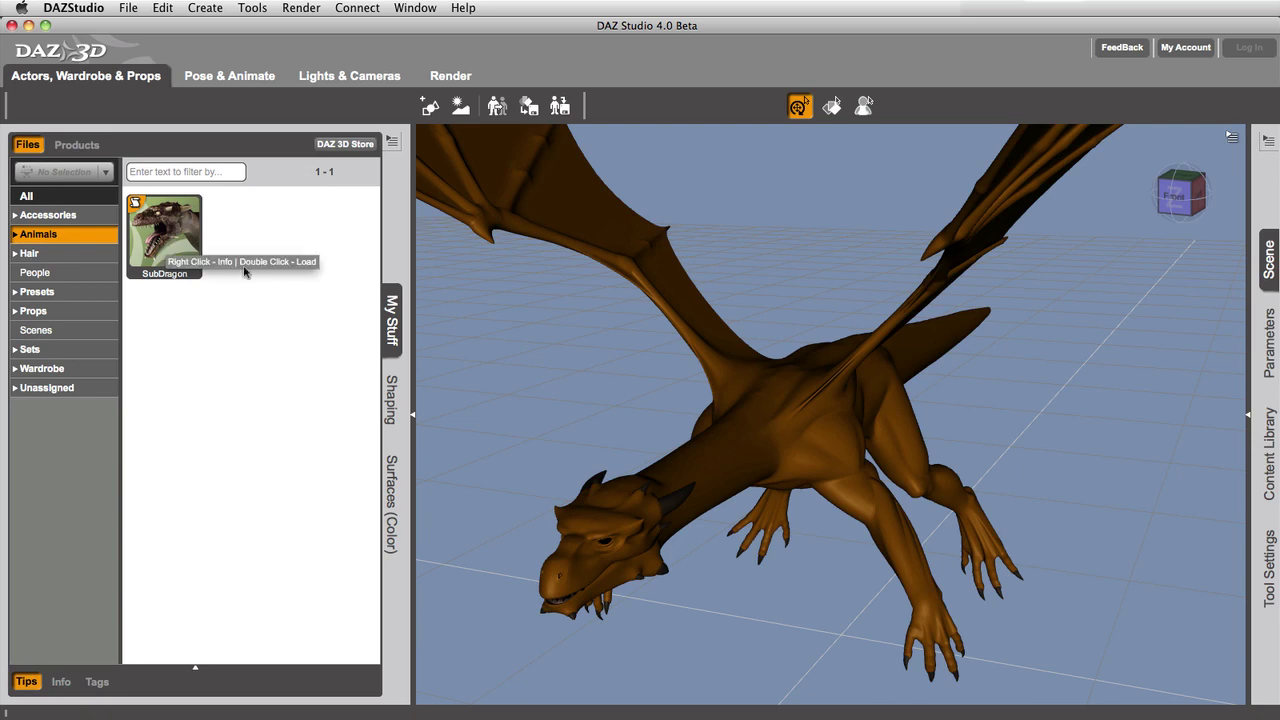
Select the dragon and apply the MAT SubDragon SAMPLE material preset to its surfaces
click(391, 500)
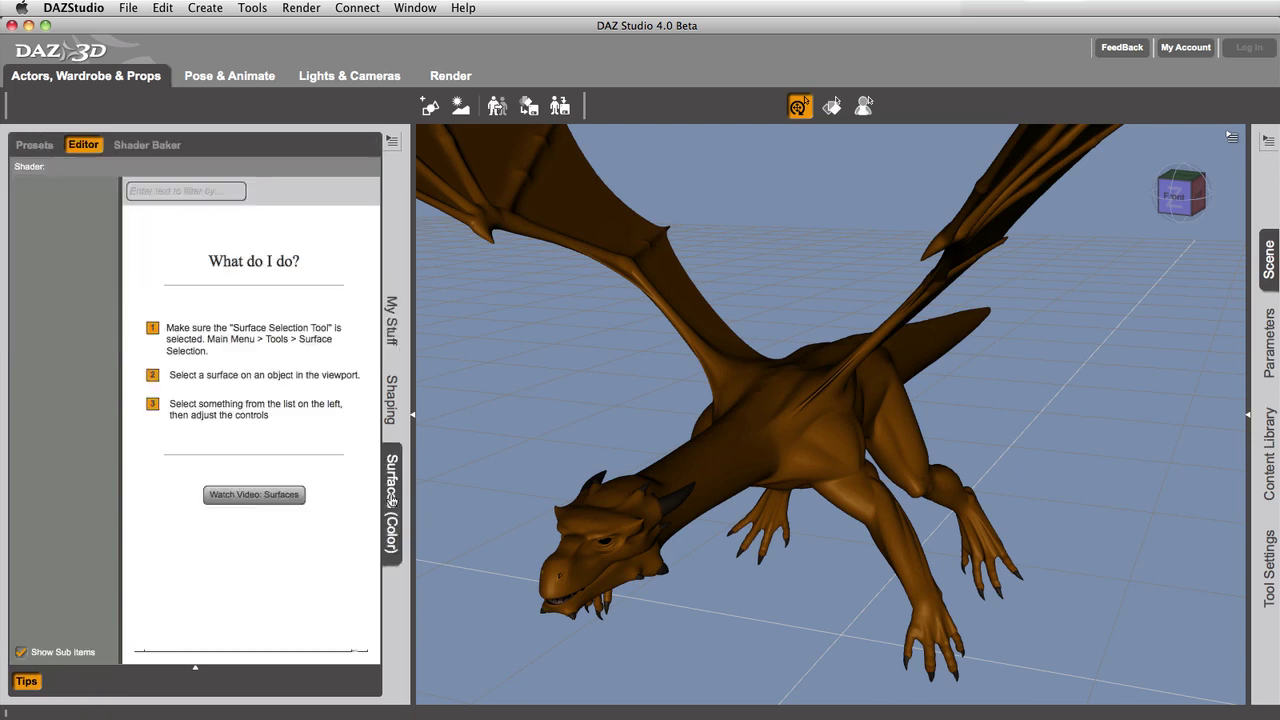
click(34, 145)
click(686, 371)
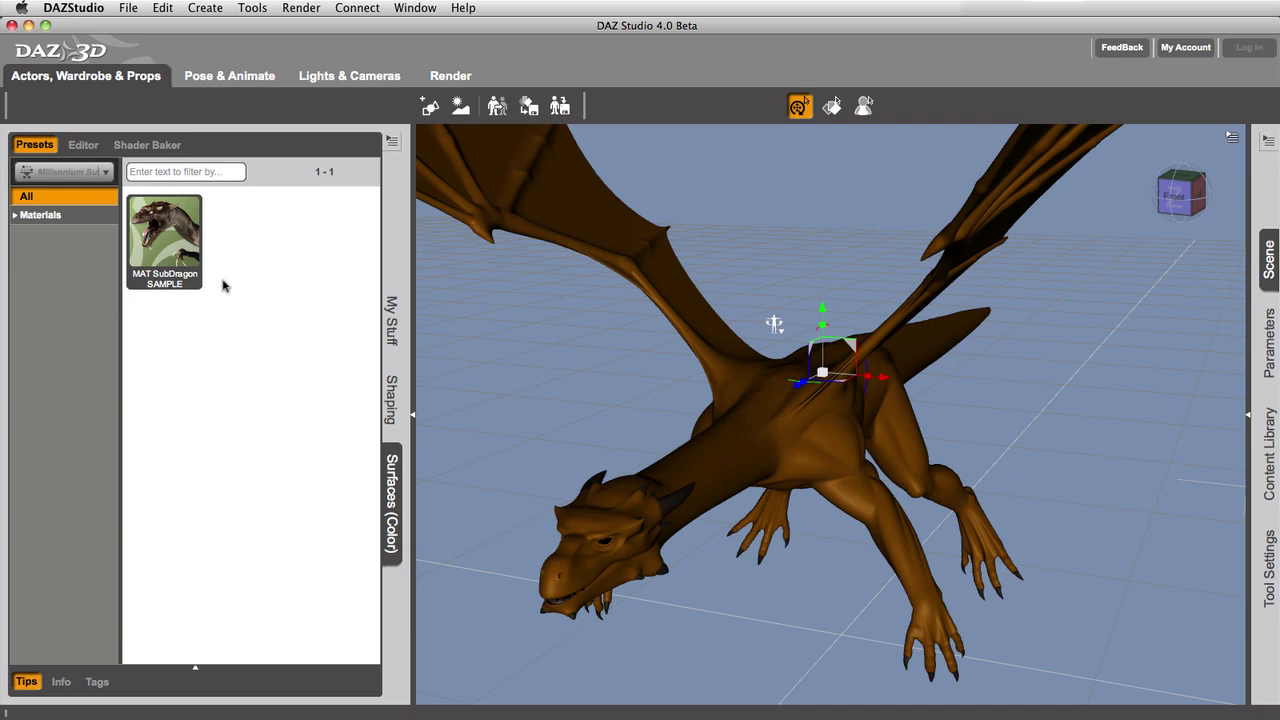
click(181, 253)
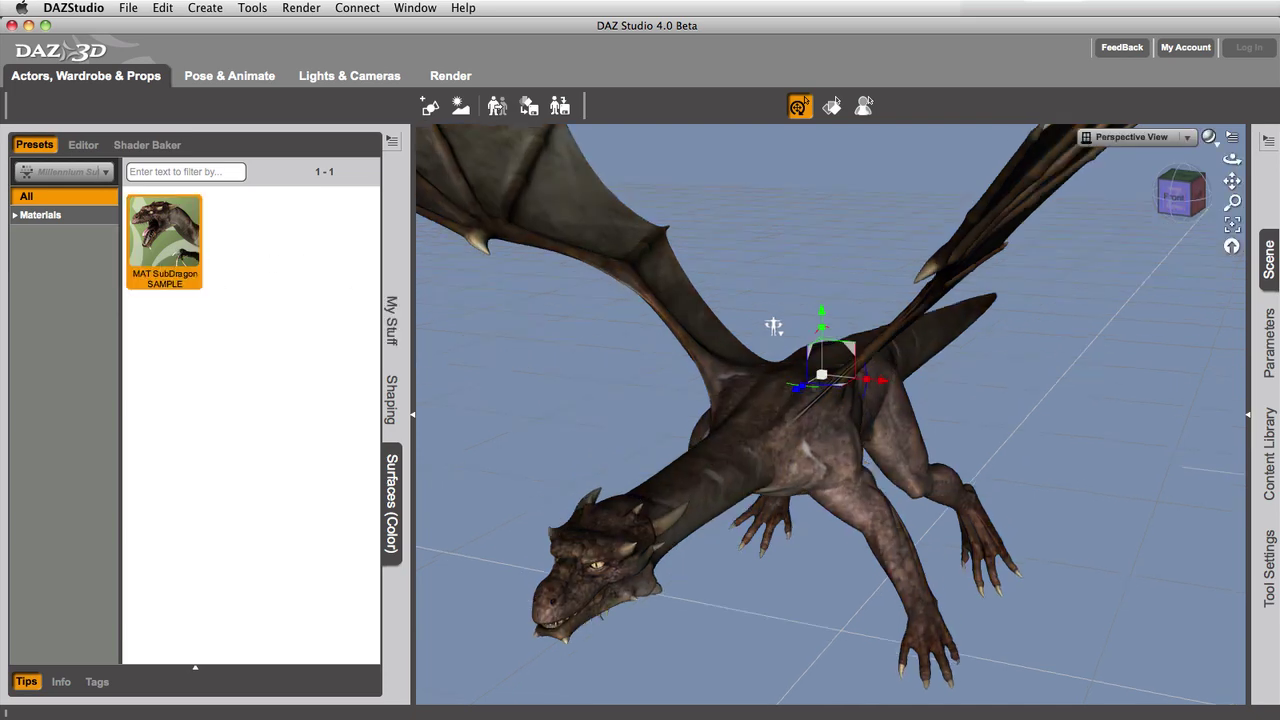
mouse_move(1174, 197)
mouse_down()
mouse_move(1138, 186)
mouse_move(1172, 196)
mouse_up()
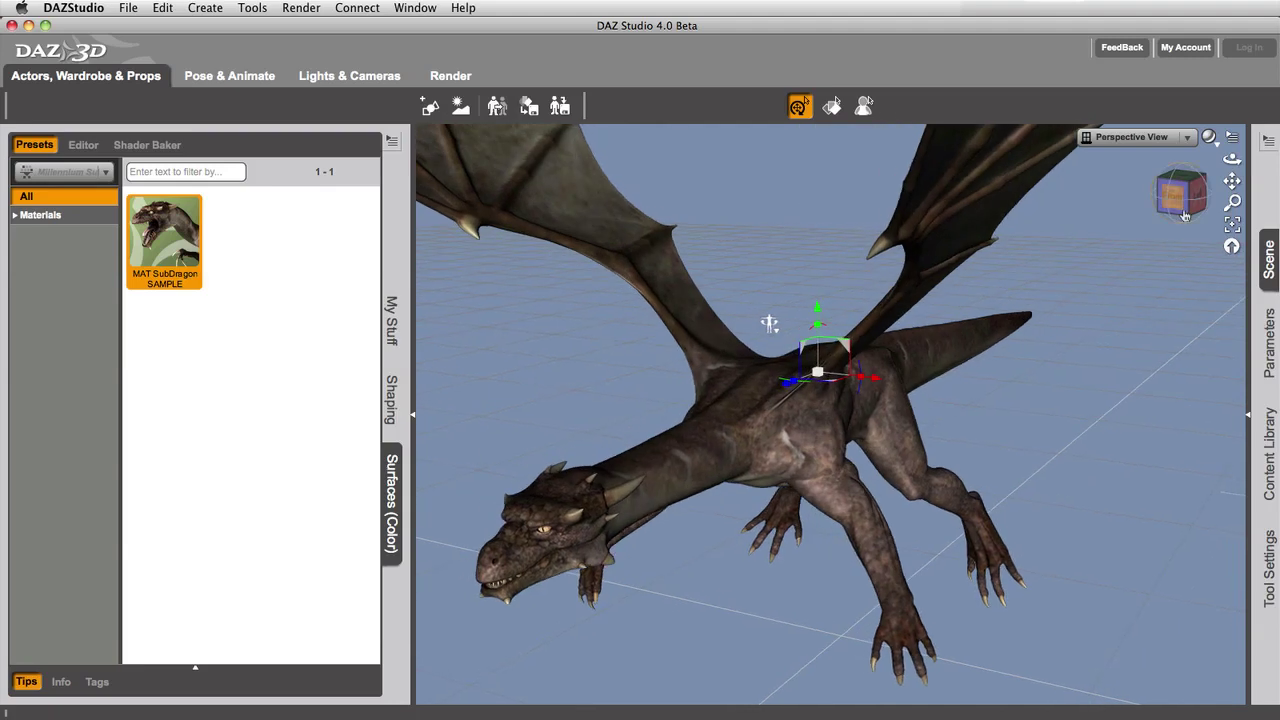
click(1234, 249)
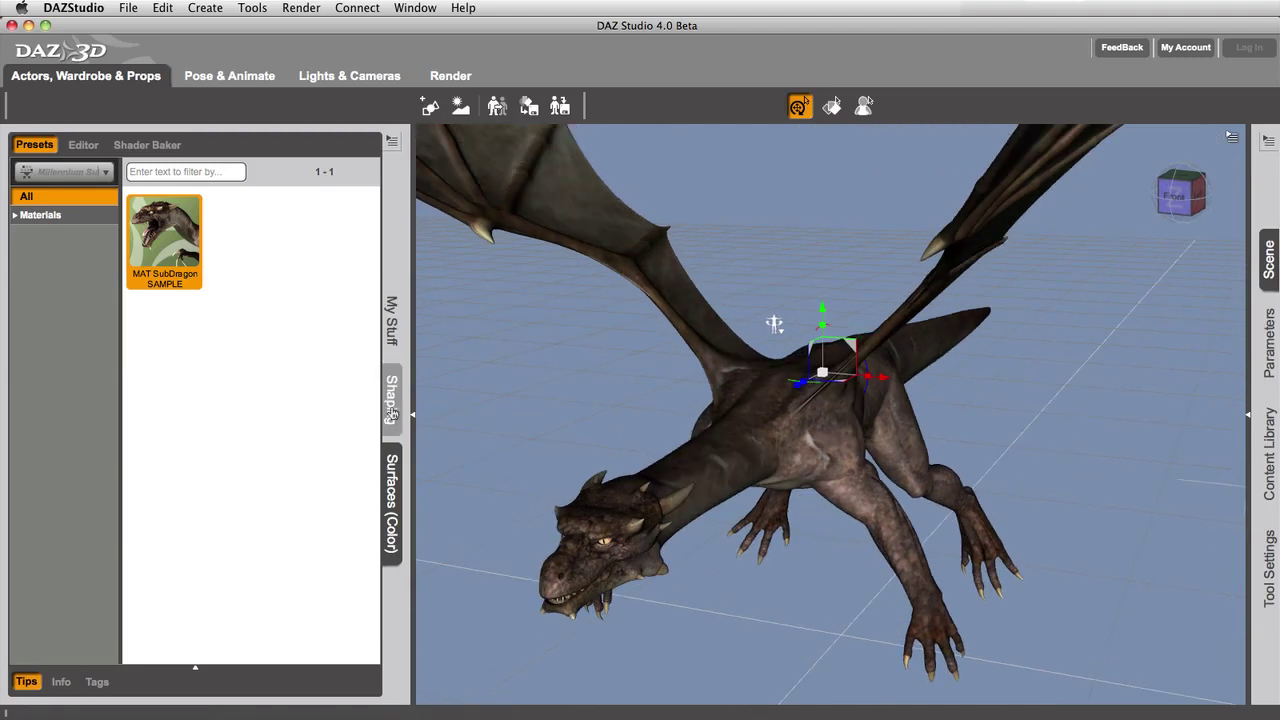
Try the preset poses Defend Low, Defend, Look Left and Stretch Up on the dragon, and settle on Defend Low
click(230, 79)
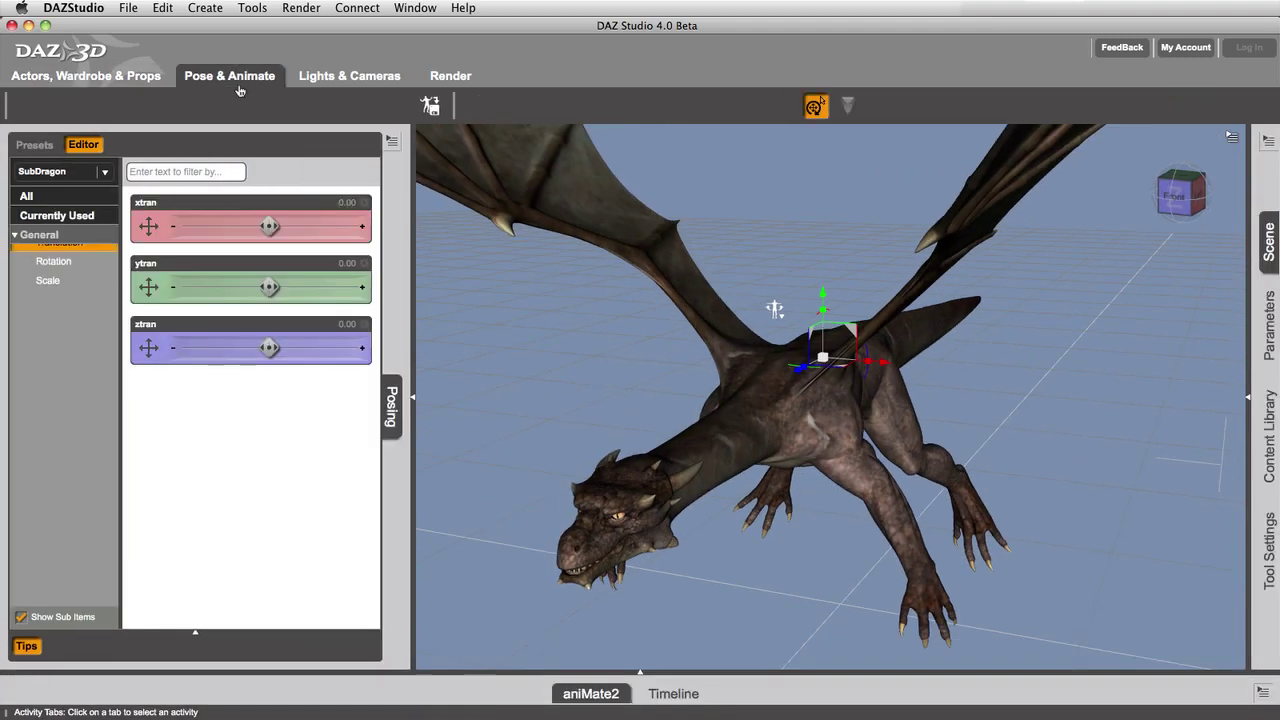
click(31, 146)
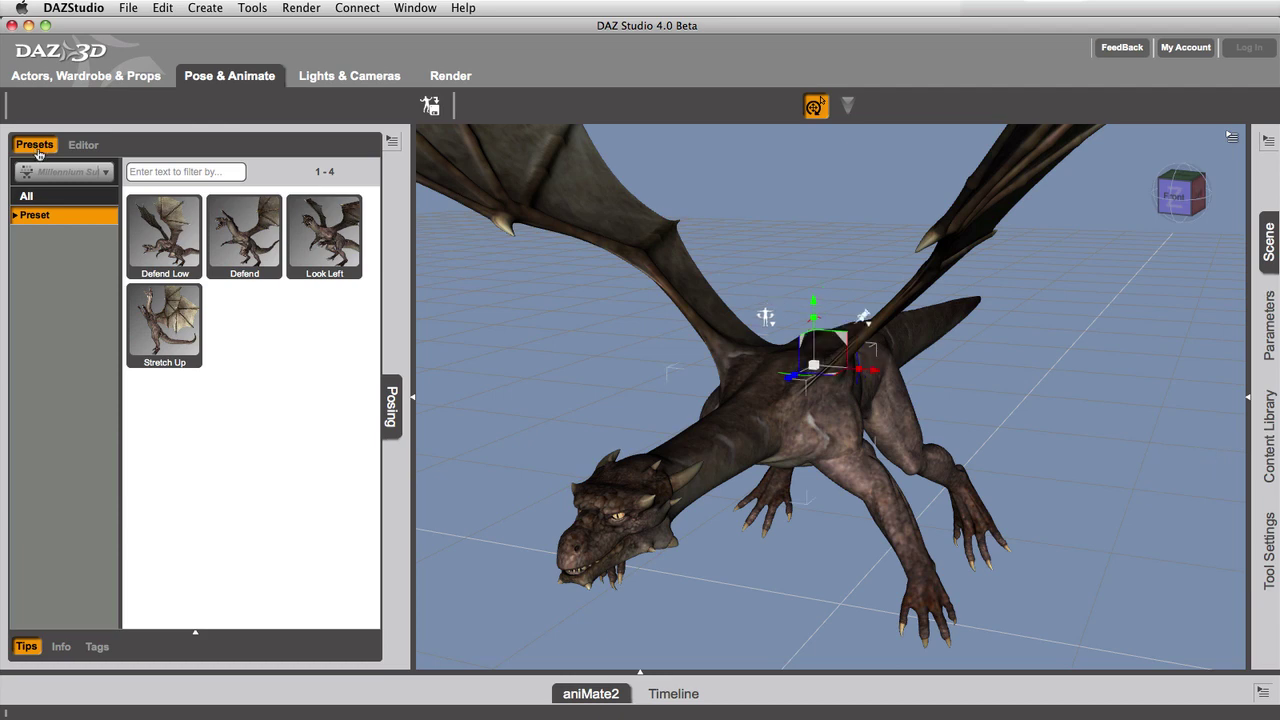
double_click(180, 251)
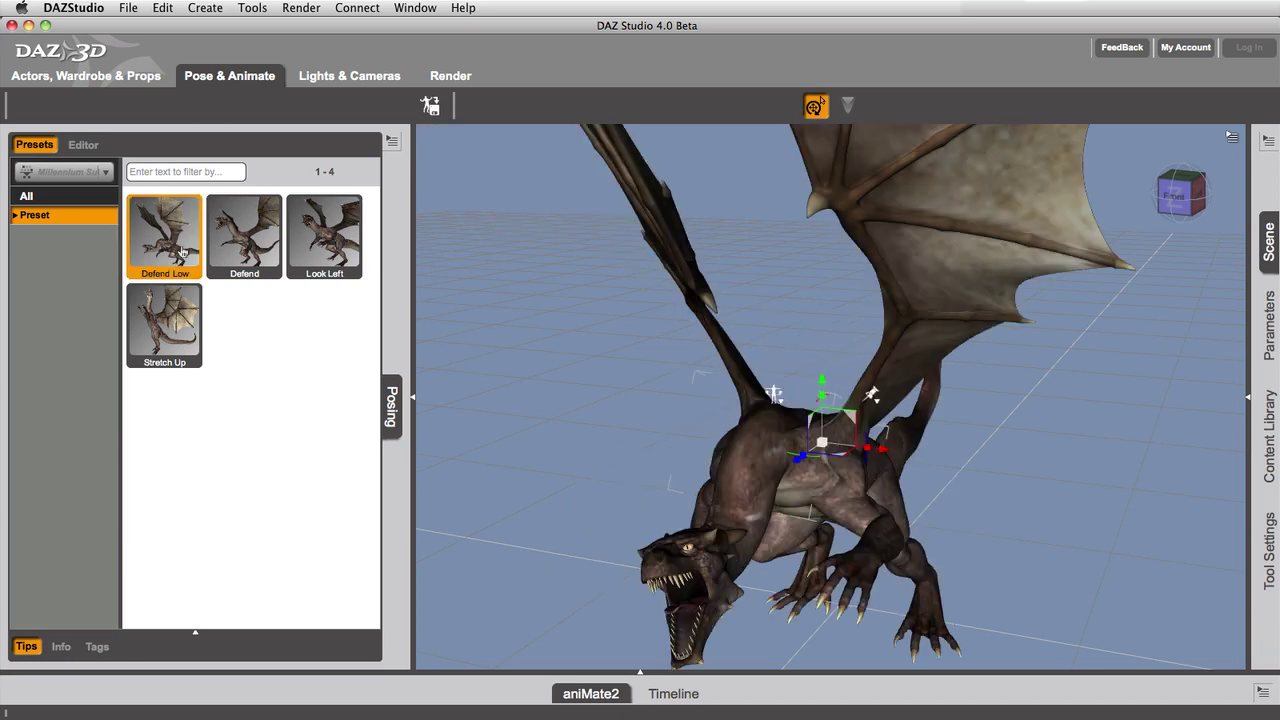
double_click(229, 256)
double_click(322, 253)
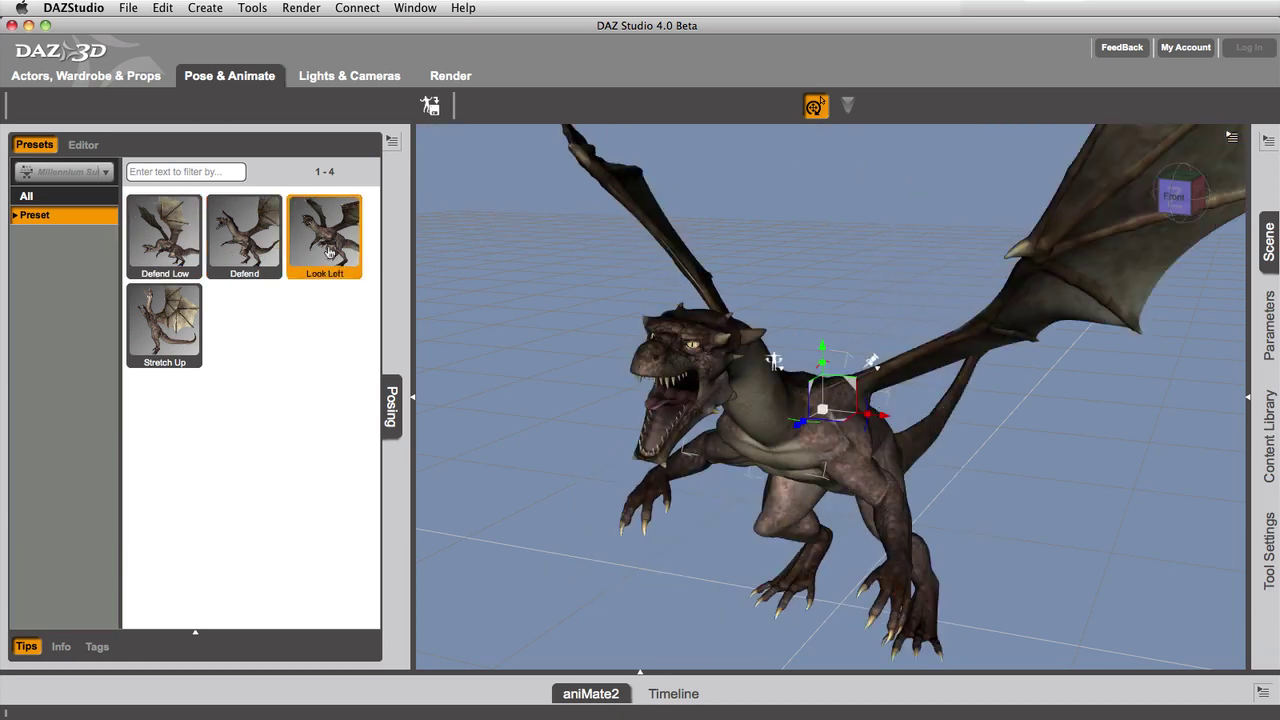
double_click(183, 327)
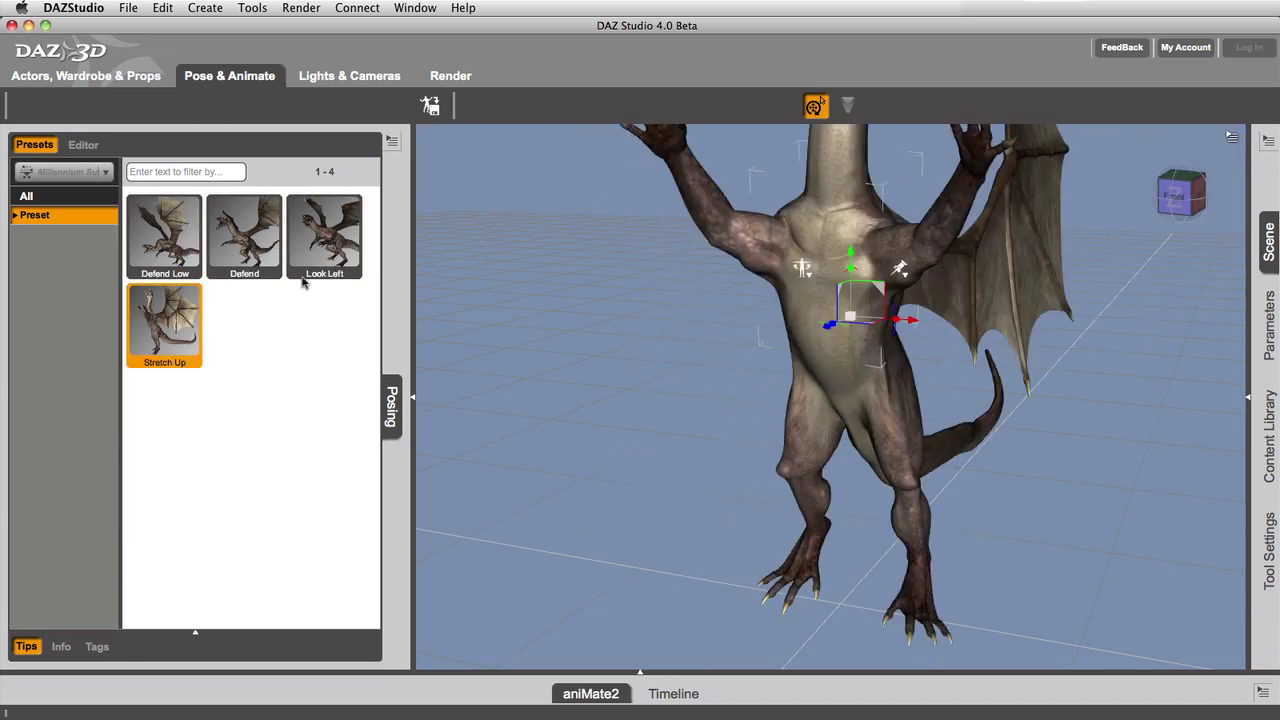
drag(1174, 202, 1138, 304)
click(176, 218)
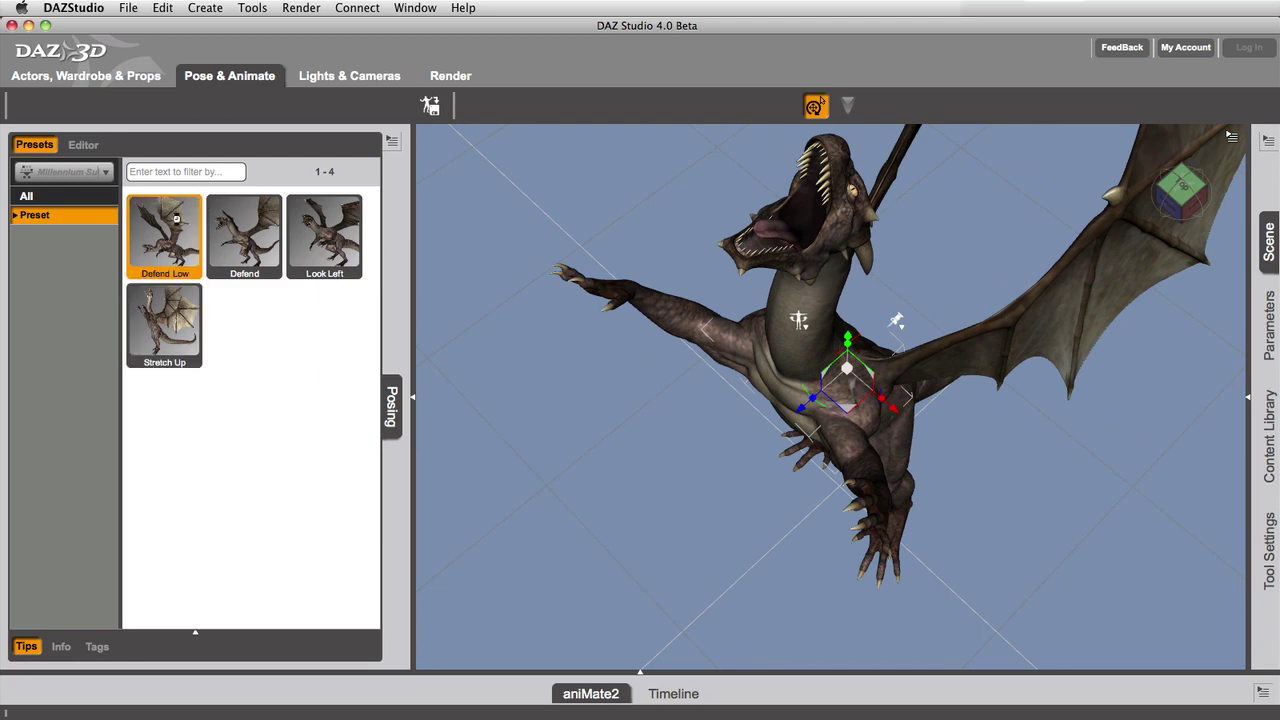
click(1232, 247)
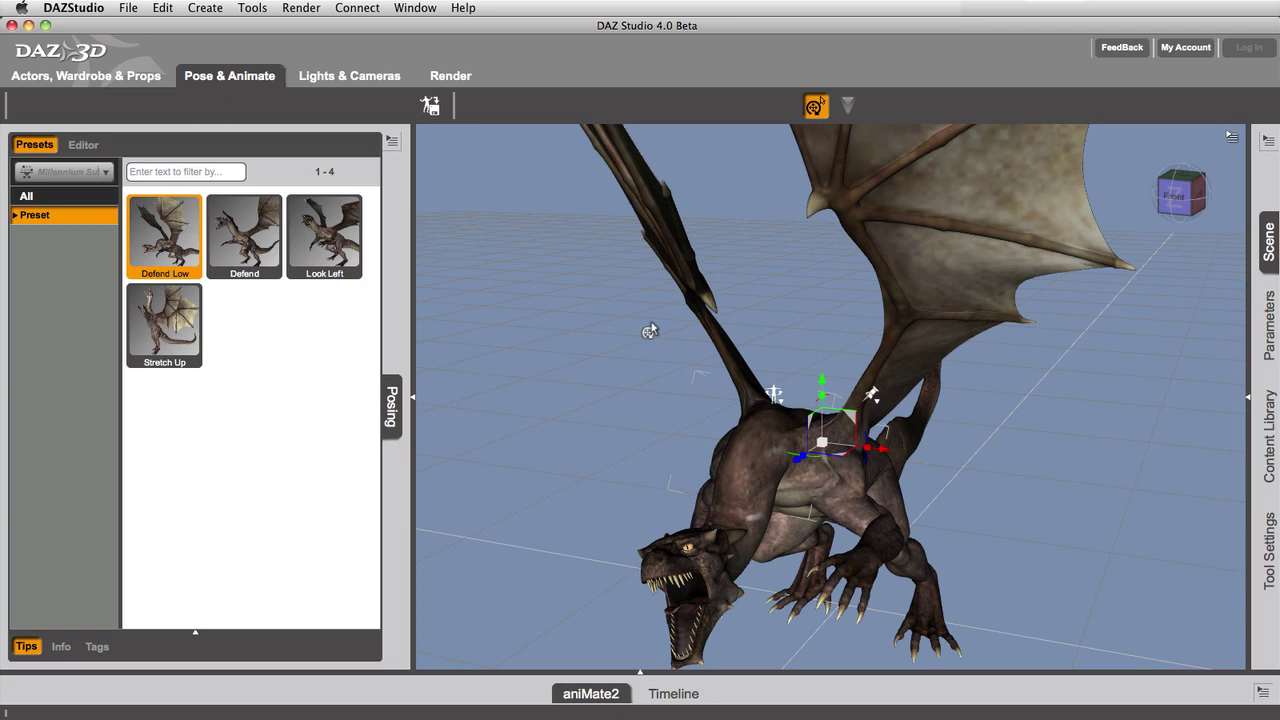
Reposition the dragon's left hand and pull its upturned tail tip down so the tail stretches out behind the body
click(88, 146)
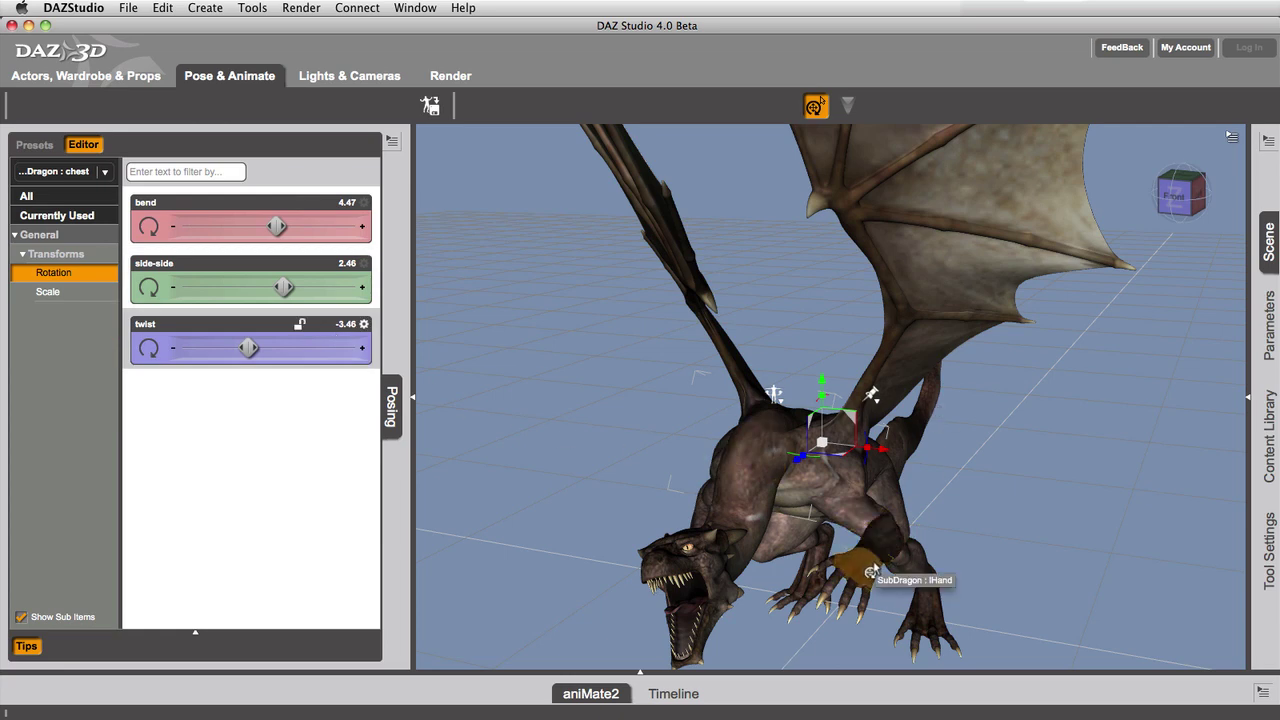
drag(864, 572, 935, 625)
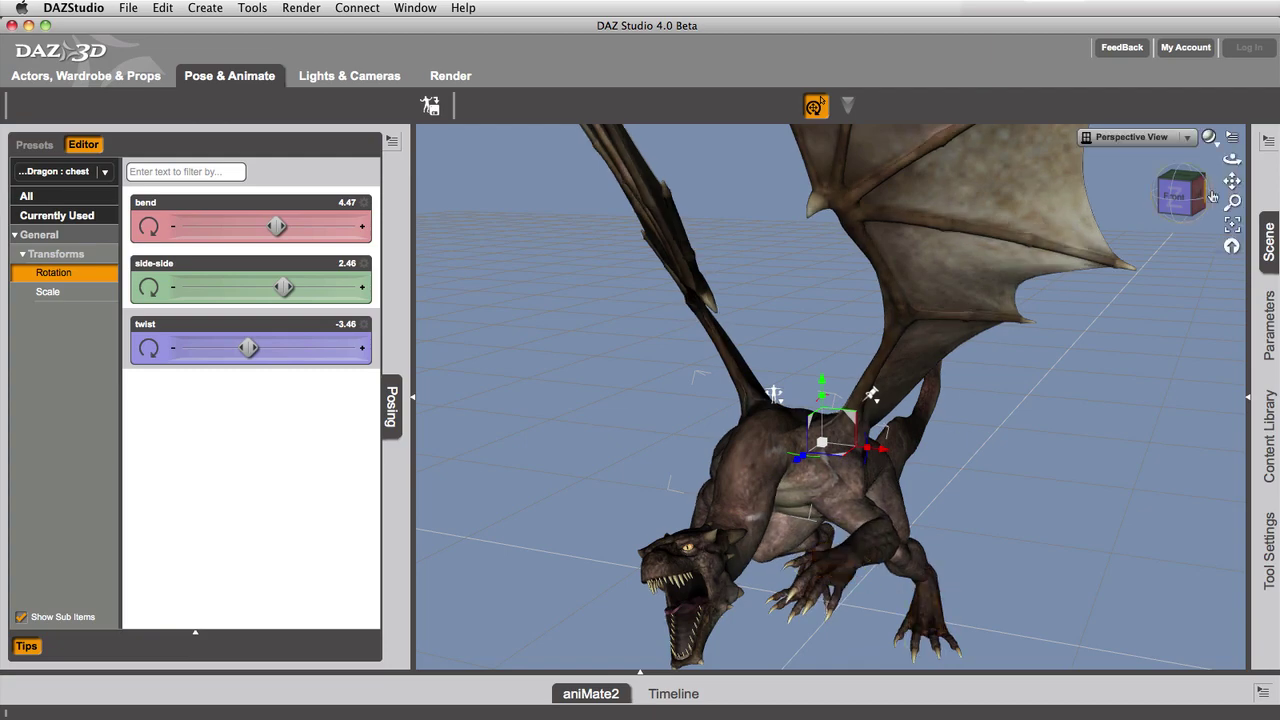
drag(1190, 197, 1116, 168)
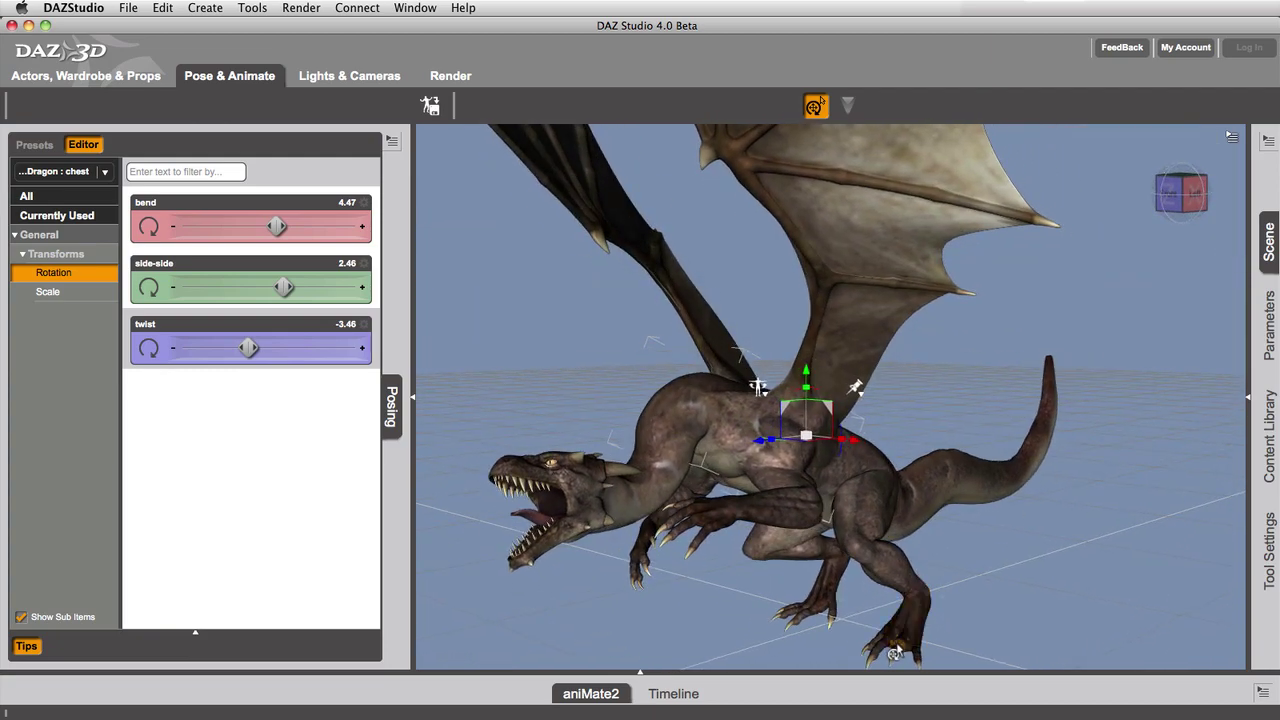
drag(1050, 376, 1092, 431)
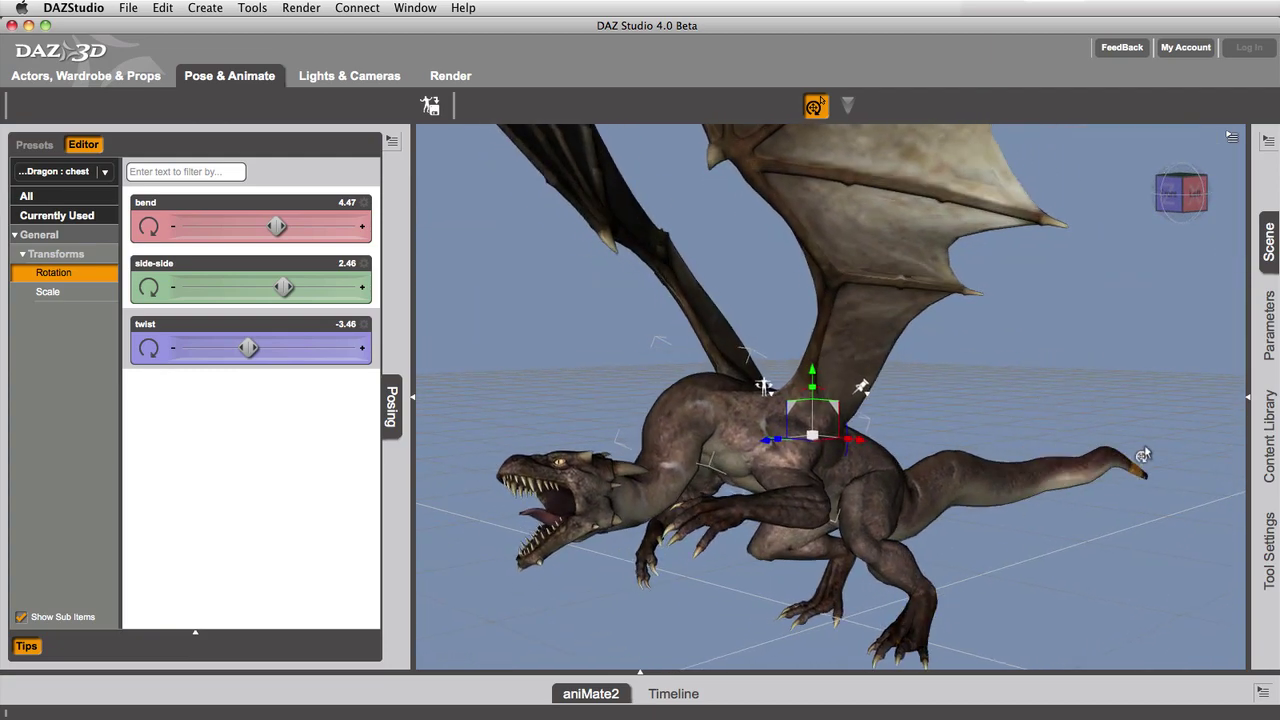
key(super+z)
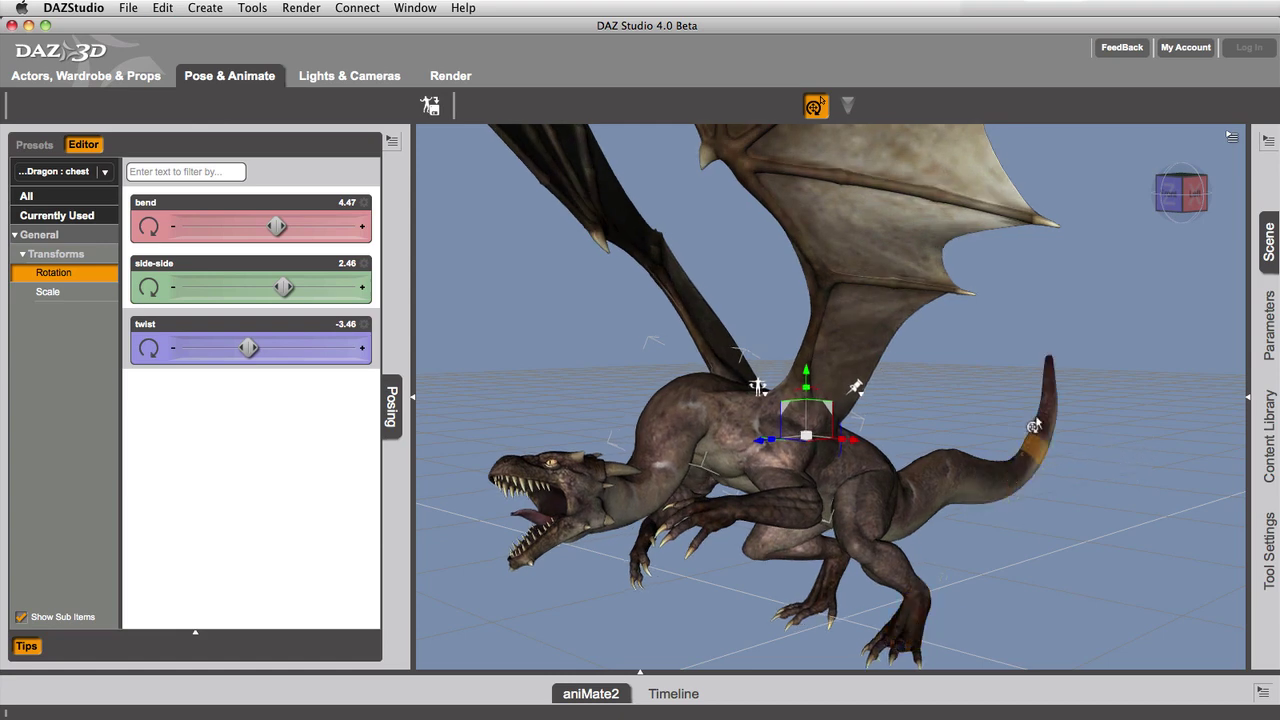
drag(1049, 362, 1107, 485)
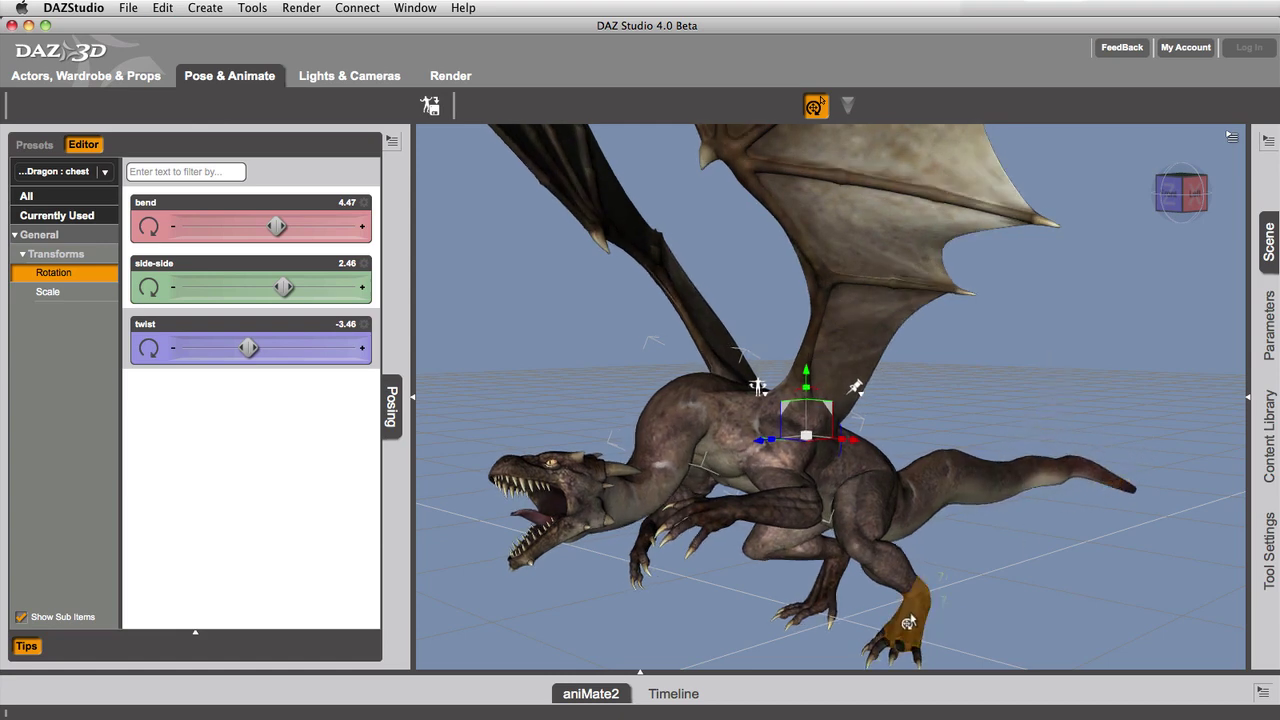
Pull the dragon's left foot up and forward under the body, and raise its head to look upward
drag(908, 618, 854, 595)
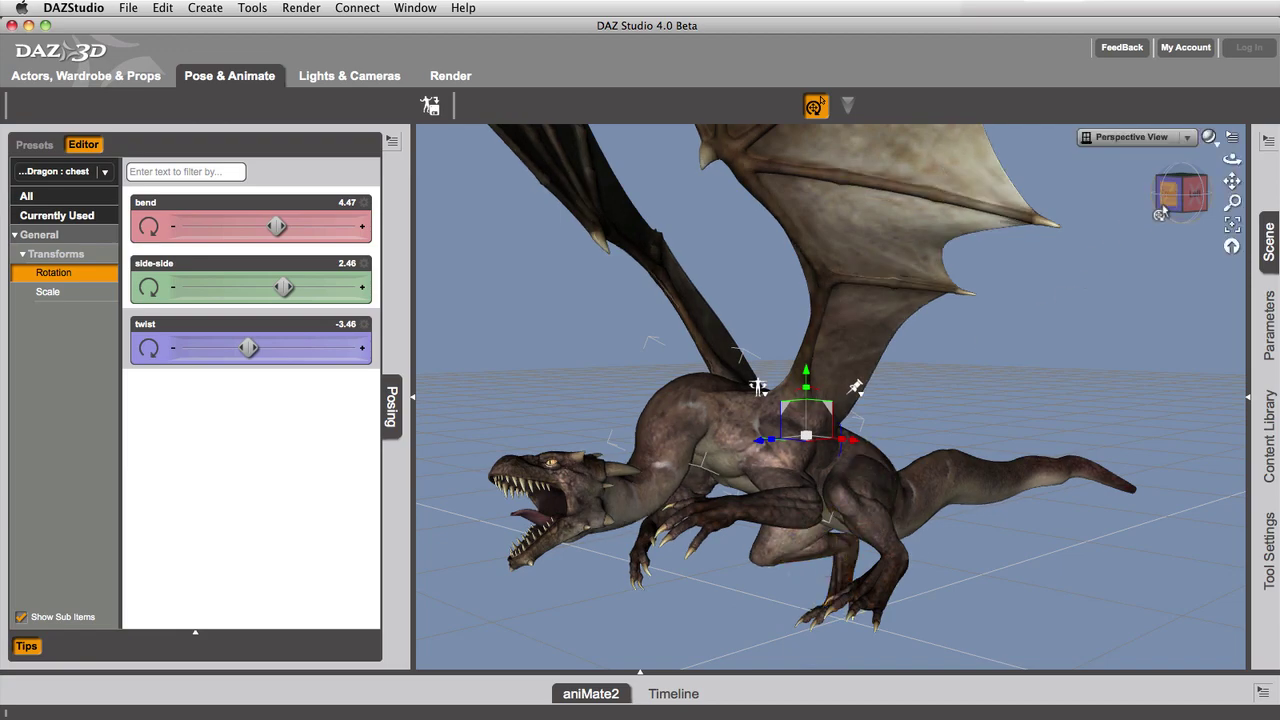
drag(1165, 206, 1115, 200)
drag(541, 466, 505, 345)
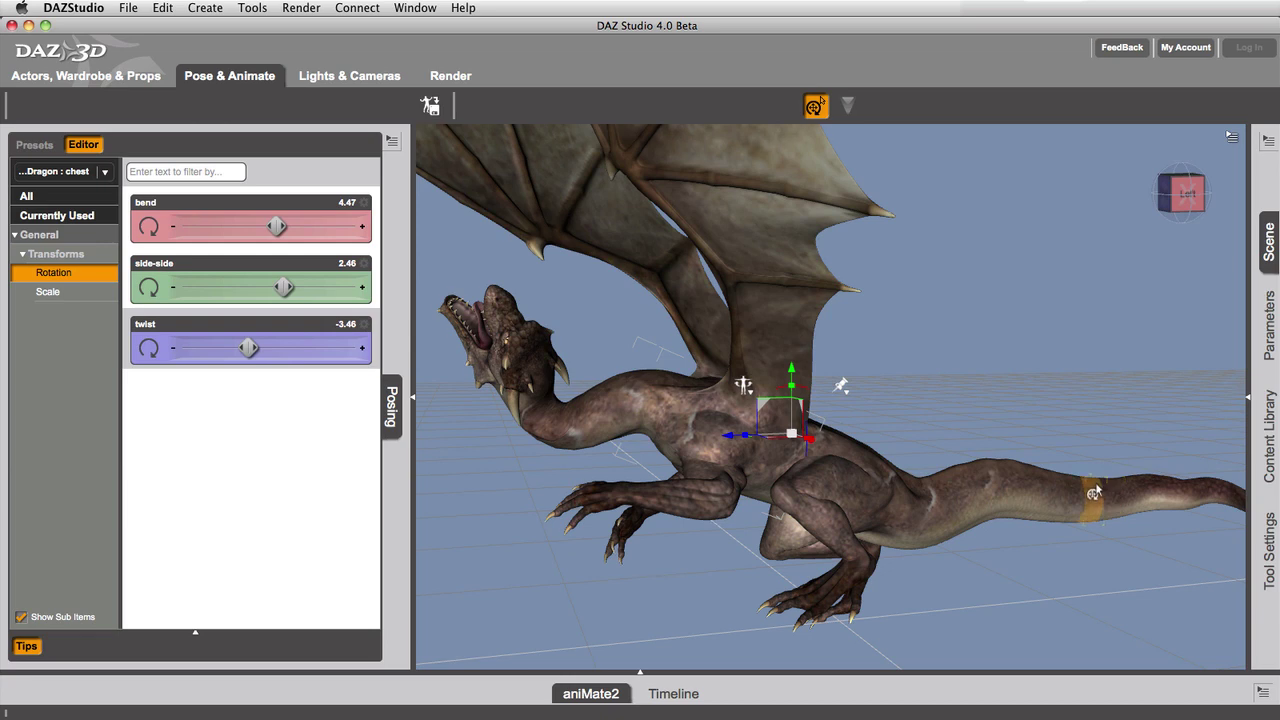
Raise the rear part of the tail, and rotate the tail7 segment to a bend of about 20.72
mouse_move(1094, 493)
mouse_down()
mouse_move(1140, 470)
mouse_move(1163, 480)
mouse_move(1066, 471)
mouse_move(1088, 483)
mouse_up()
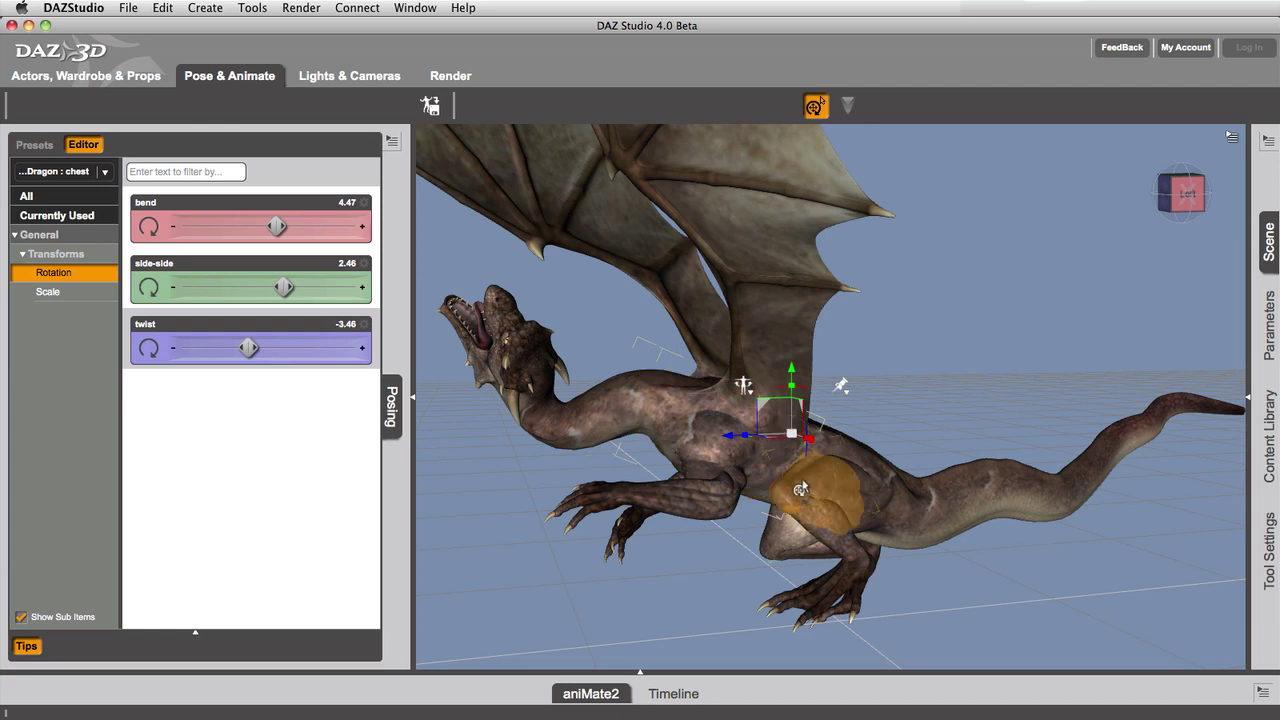
click(1050, 506)
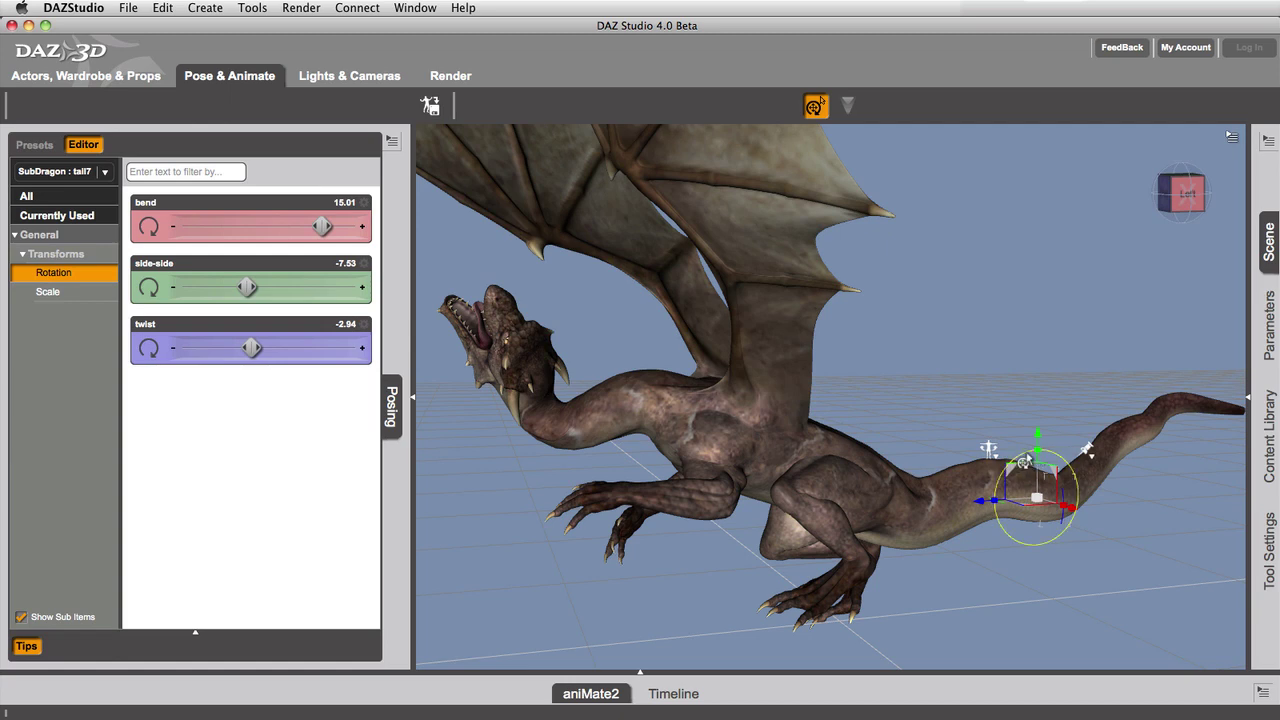
mouse_move(1027, 461)
mouse_down()
mouse_move(1040, 450)
mouse_move(1023, 466)
mouse_up()
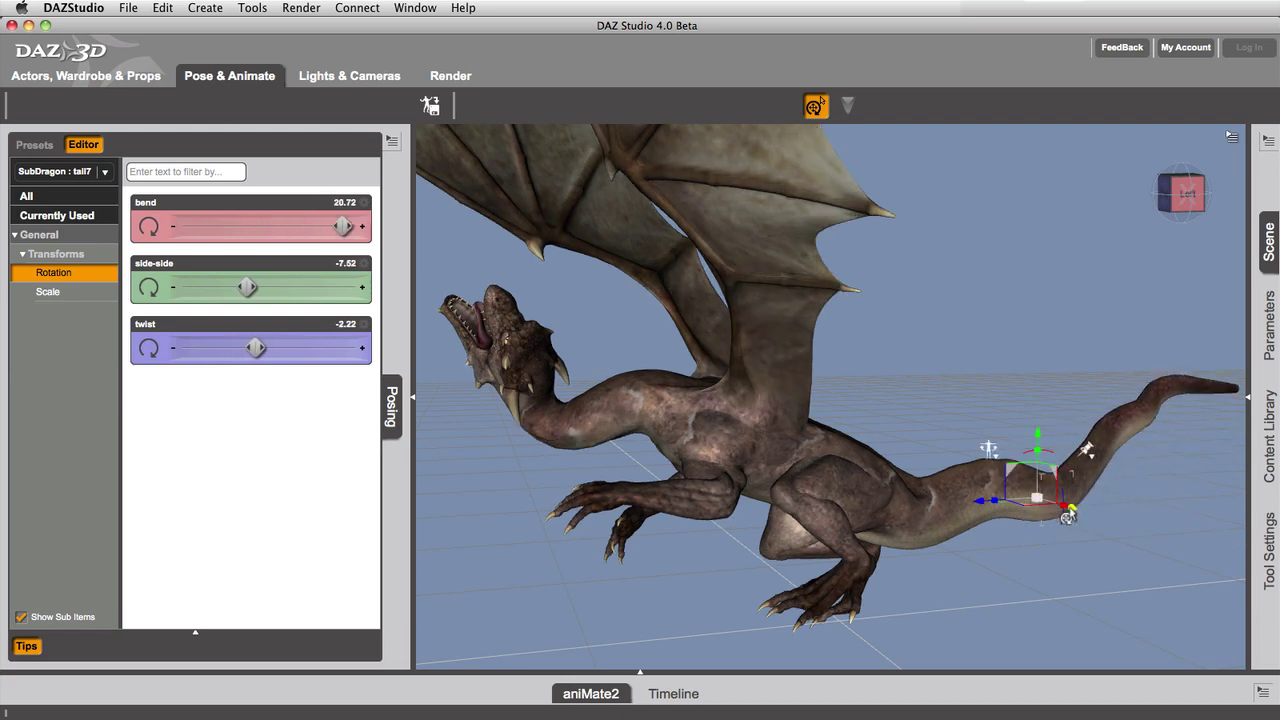
drag(1068, 516, 1055, 554)
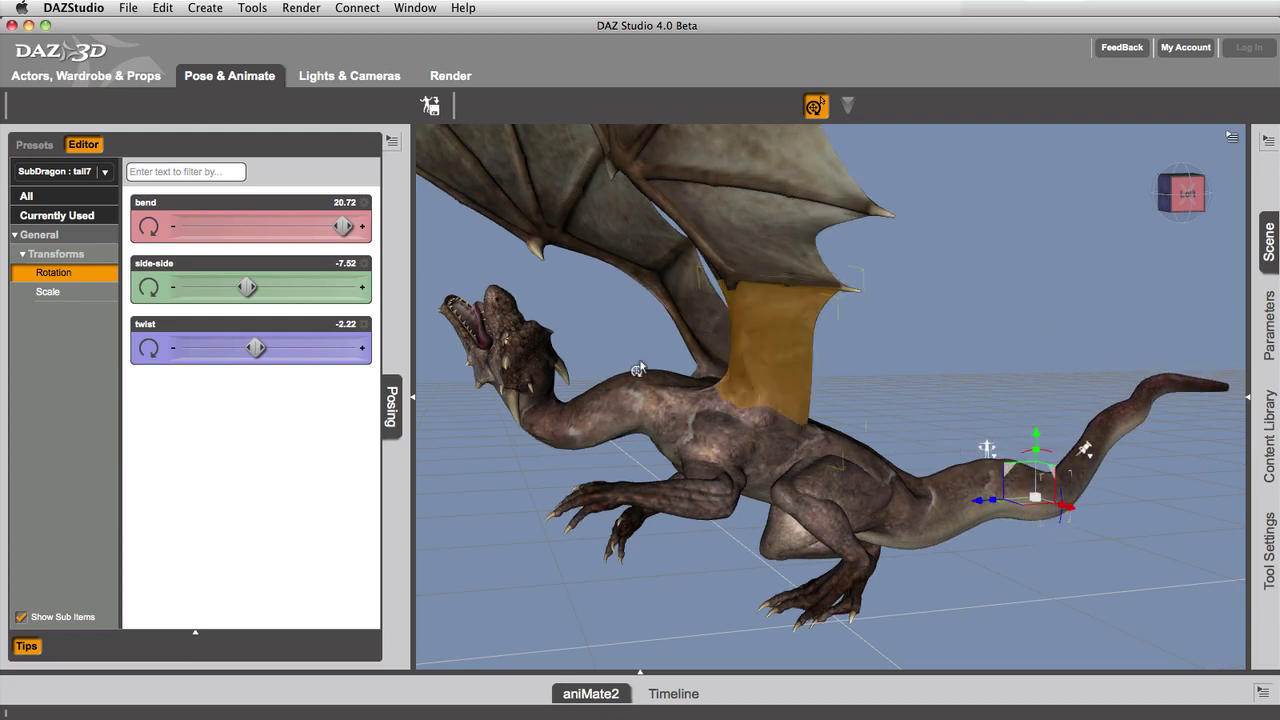
Adjust the tail7 segment's rotation to a bend of -0.68 and a side-side value of -8.92
drag(258, 288, 175, 291)
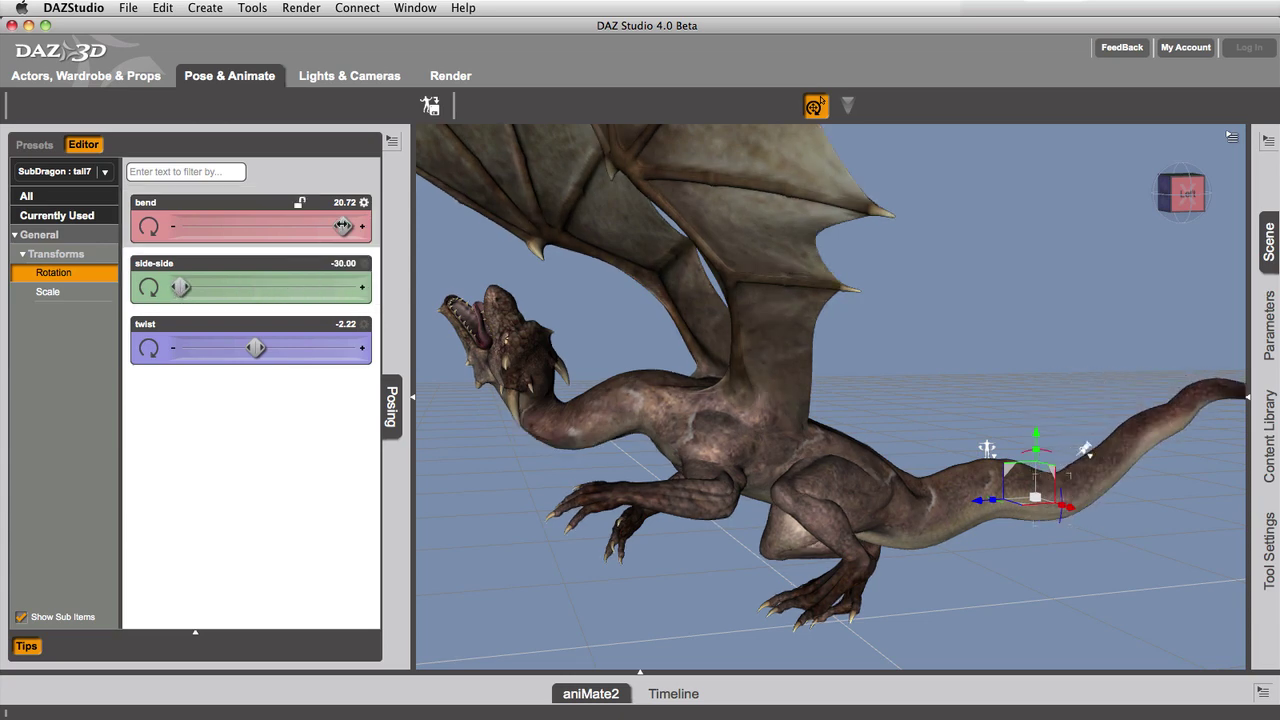
drag(343, 227, 267, 227)
drag(180, 288, 230, 294)
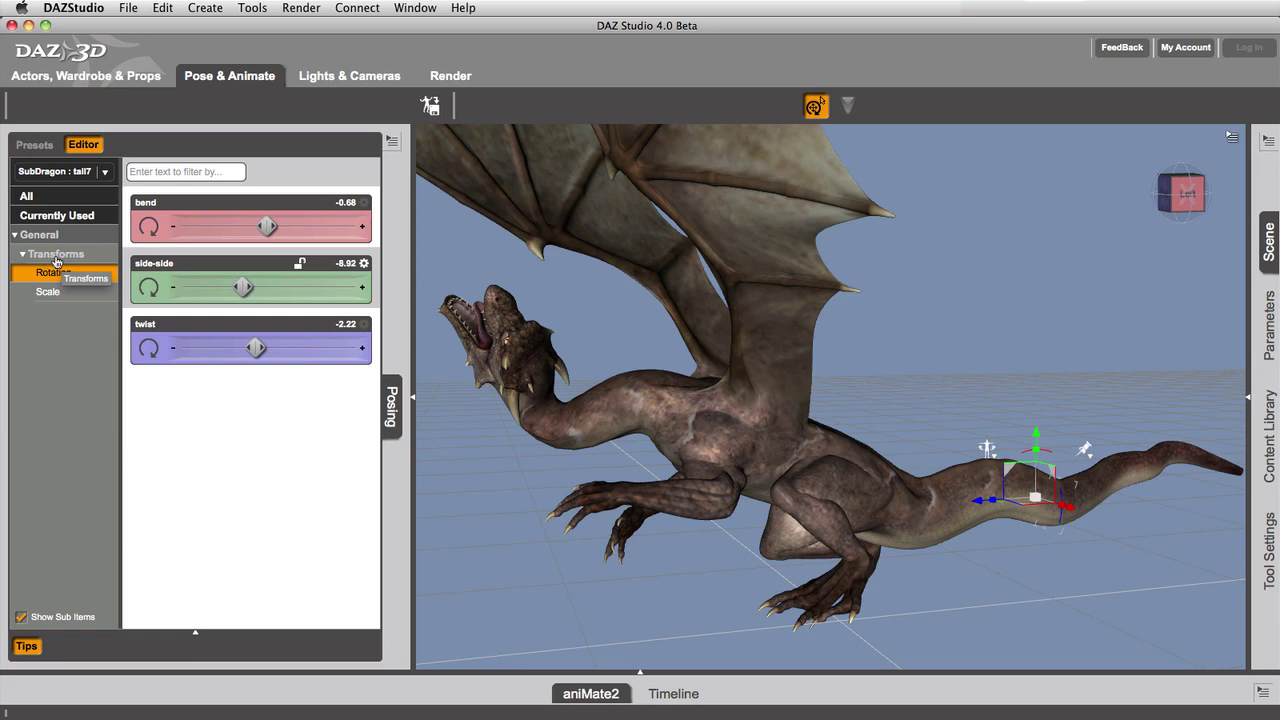
Try reducing the tail7 segment's xScale to 74.4%, and undo the scale changes
click(48, 292)
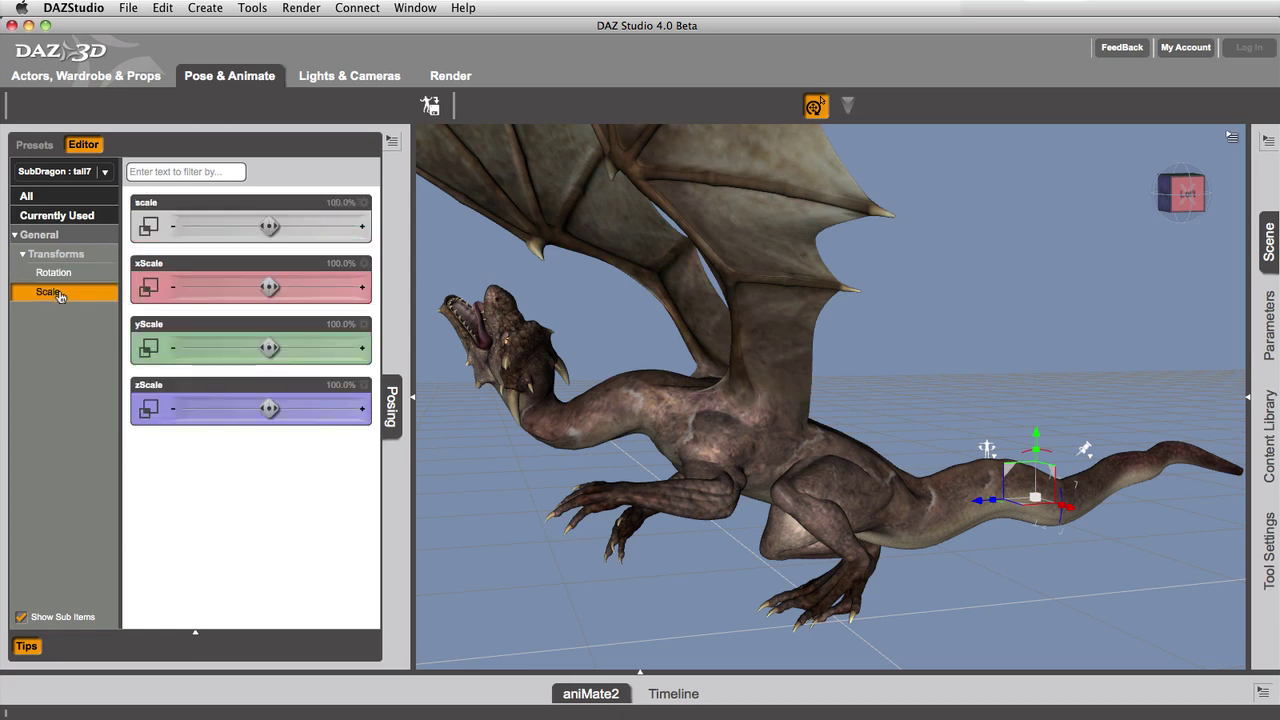
drag(269, 287, 237, 287)
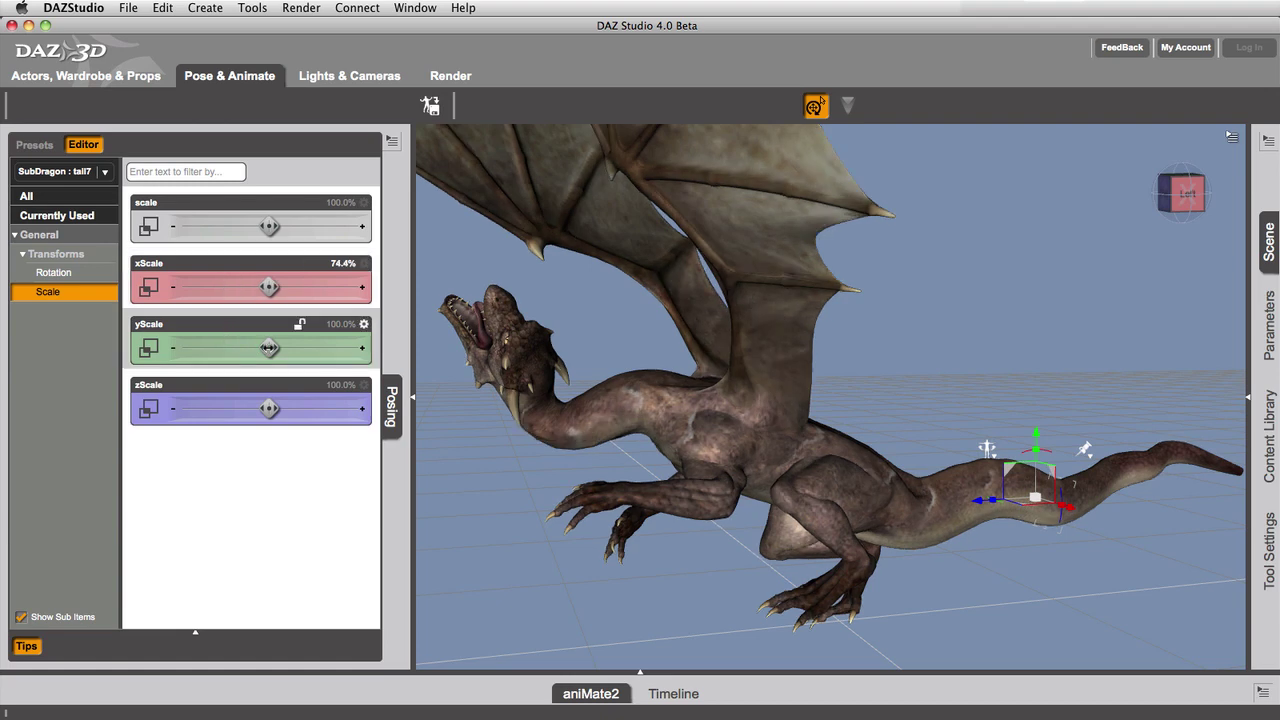
mouse_move(269, 347)
mouse_down()
mouse_move(224, 347)
mouse_move(267, 347)
mouse_up()
key(super+z)
key(super+z)
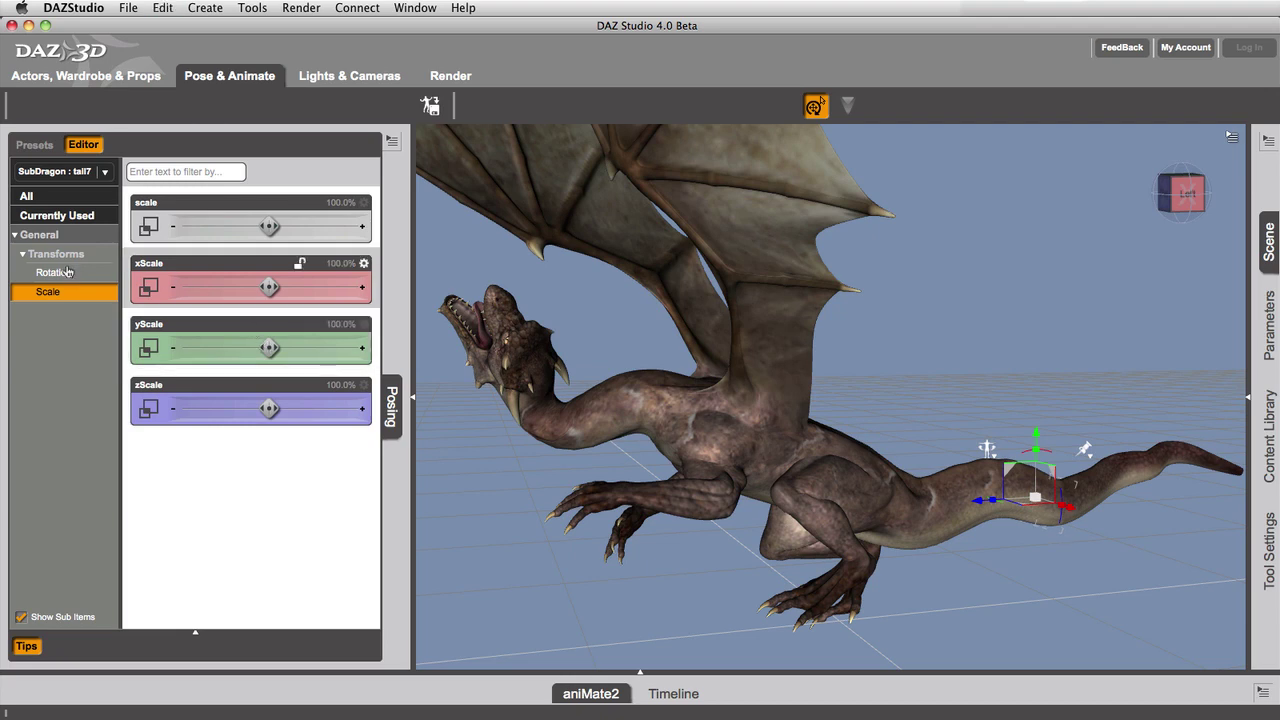
Freely rotate the tail7 segment in the viewport to about bend 8.49, side-side 3.10 and twist -15.00
click(67, 272)
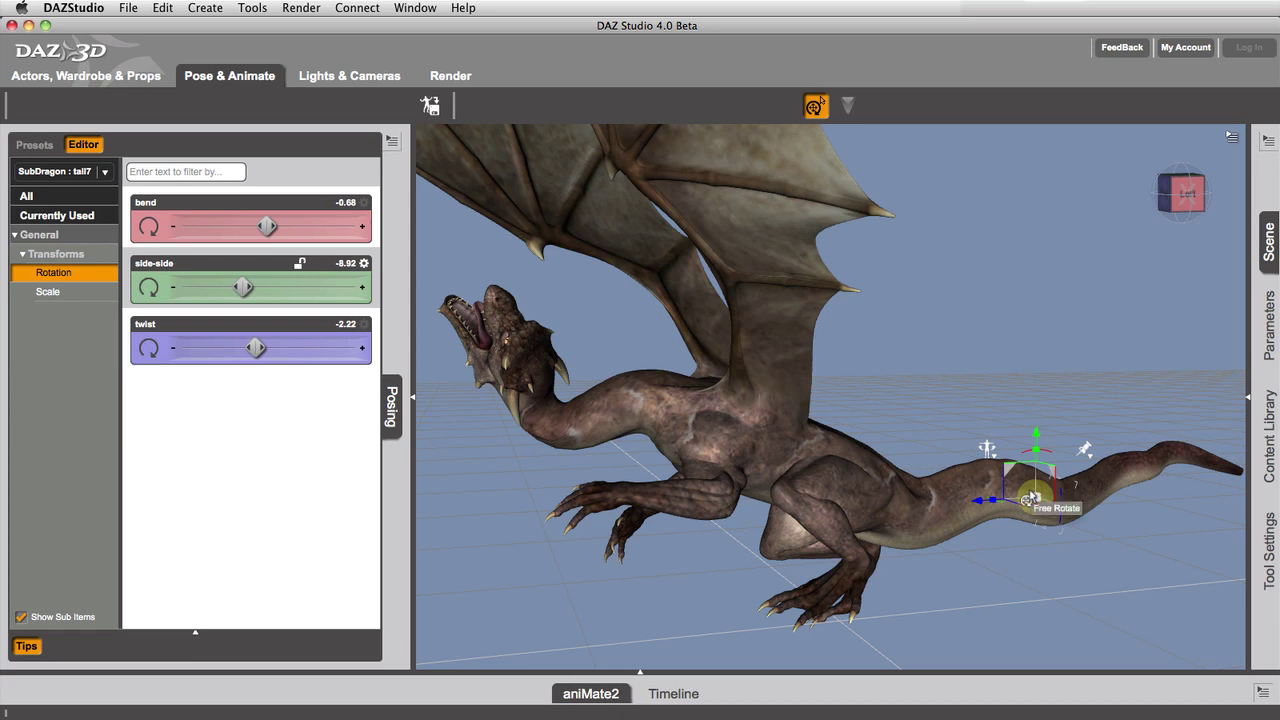
drag(1025, 497, 1029, 494)
drag(1034, 500, 1032, 526)
Show the pose tool in the viewport and select the tail5 segment
click(1235, 140)
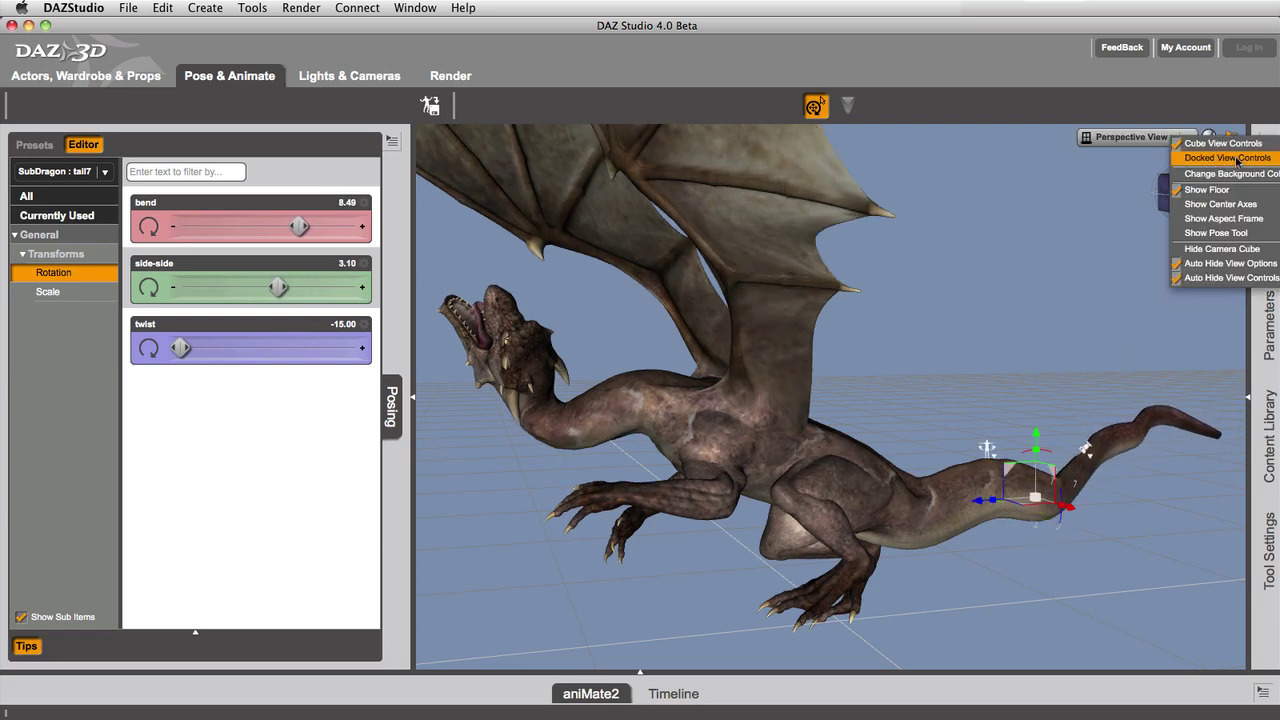
click(1218, 234)
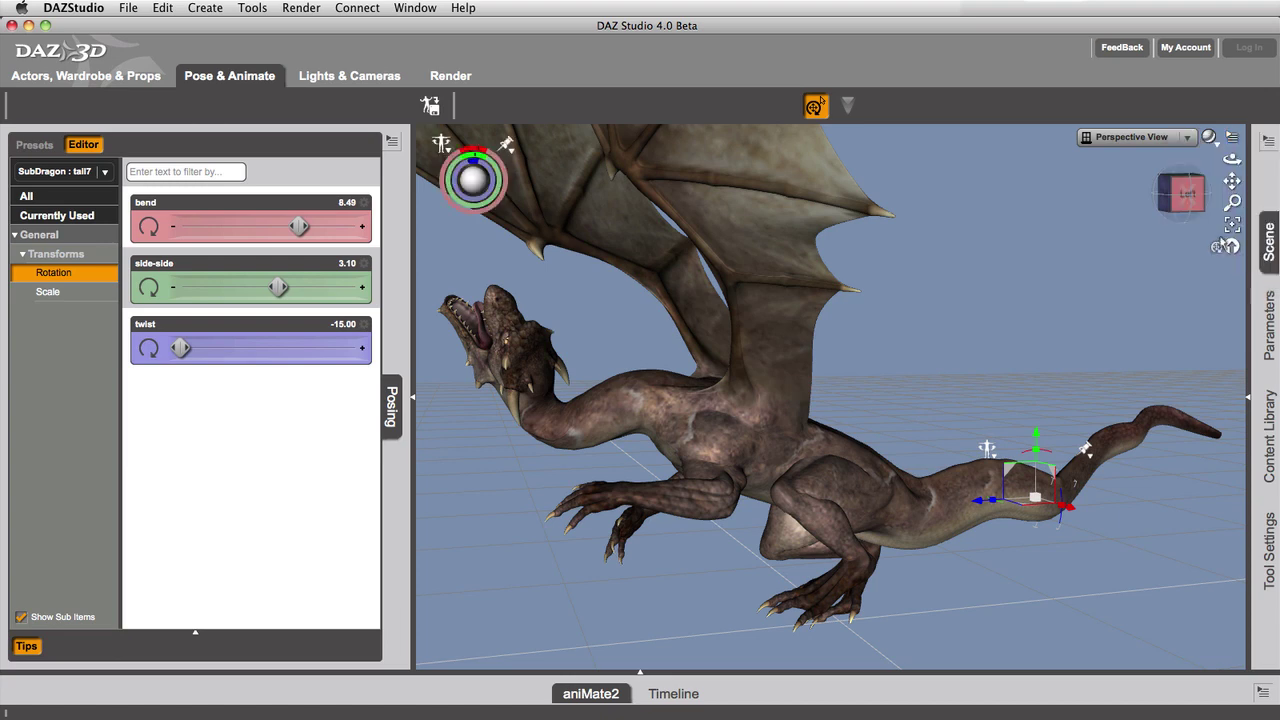
click(1019, 490)
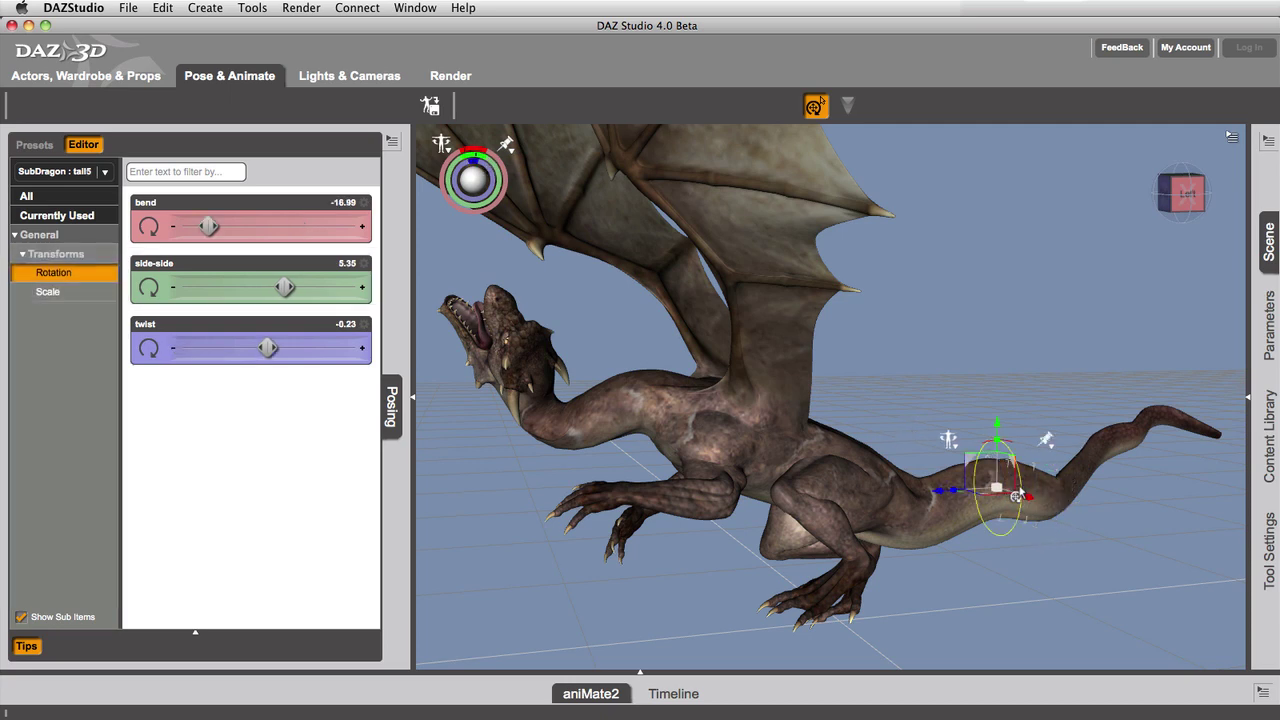
Rotate the left thigh to a bend of about -38.00 with the pose tool, and pull the left hind foot forward
click(845, 515)
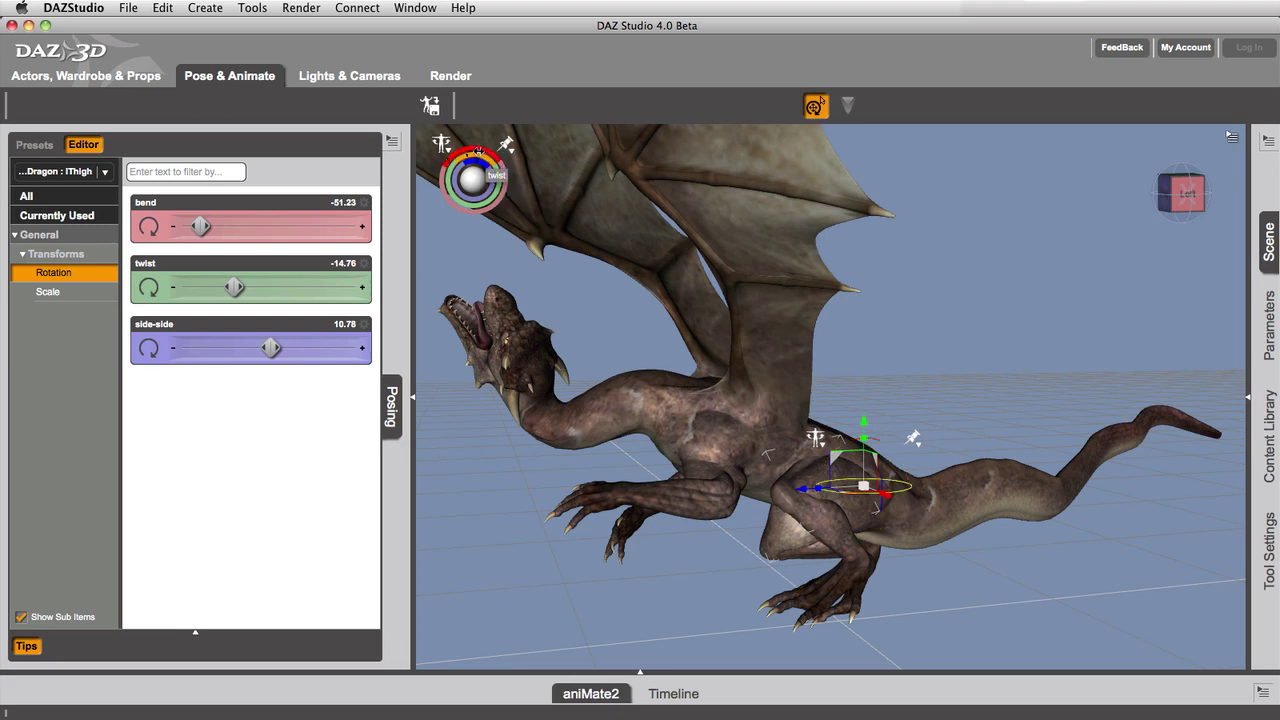
mouse_move(475, 149)
mouse_down()
mouse_move(493, 149)
mouse_move(458, 149)
mouse_move(500, 149)
mouse_move(468, 149)
mouse_move(499, 149)
mouse_move(488, 149)
mouse_up()
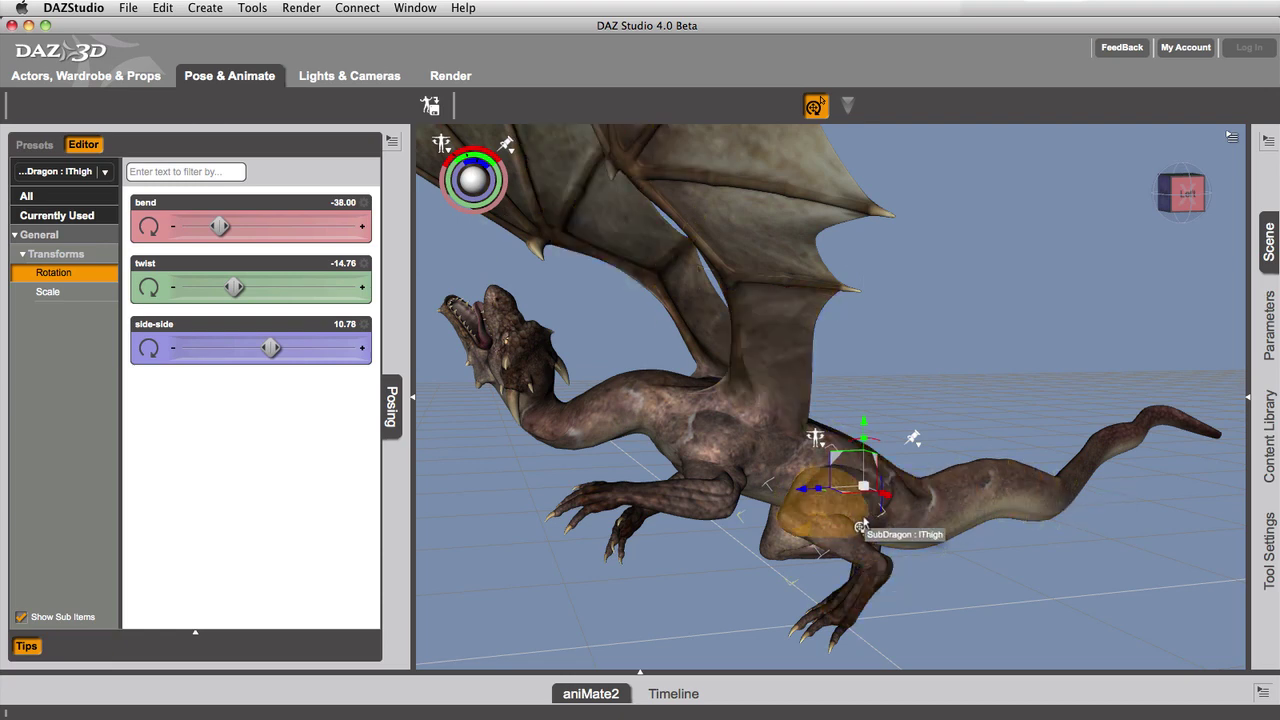
mouse_move(853, 594)
mouse_down()
mouse_move(822, 578)
mouse_move(840, 592)
mouse_move(832, 600)
mouse_move(852, 535)
mouse_move(838, 605)
mouse_move(800, 540)
mouse_move(843, 600)
mouse_move(820, 562)
mouse_move(812, 585)
mouse_move(826, 595)
mouse_move(830, 565)
mouse_move(820, 568)
mouse_move(834, 548)
mouse_move(843, 586)
mouse_move(800, 594)
mouse_move(830, 560)
mouse_move(828, 612)
mouse_move(824, 581)
mouse_move(829, 604)
mouse_move(826, 594)
mouse_move(836, 606)
mouse_move(852, 597)
mouse_up()
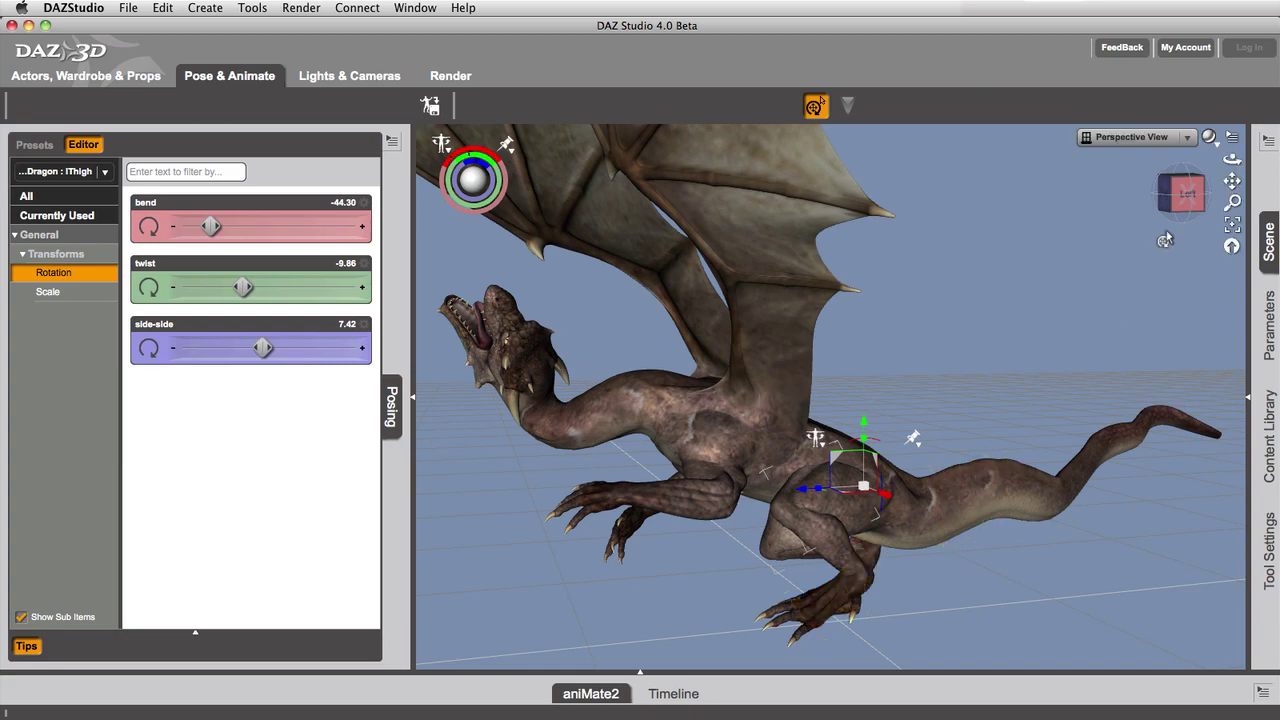
Try pulling the end of the tail upward and forward, and undo the move
drag(1188, 194, 1170, 192)
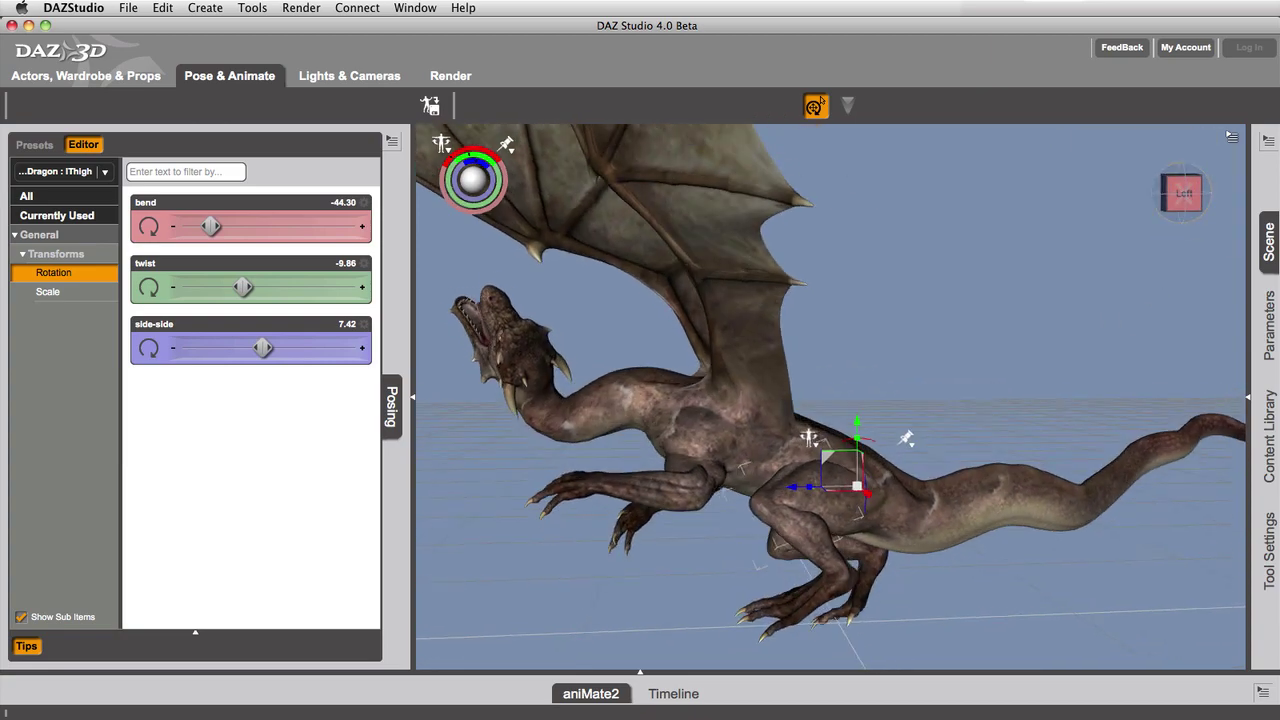
drag(1196, 449, 1088, 358)
key(super+z)
Pin the hip's translation, and pull the end of the tail slightly downward
click(880, 458)
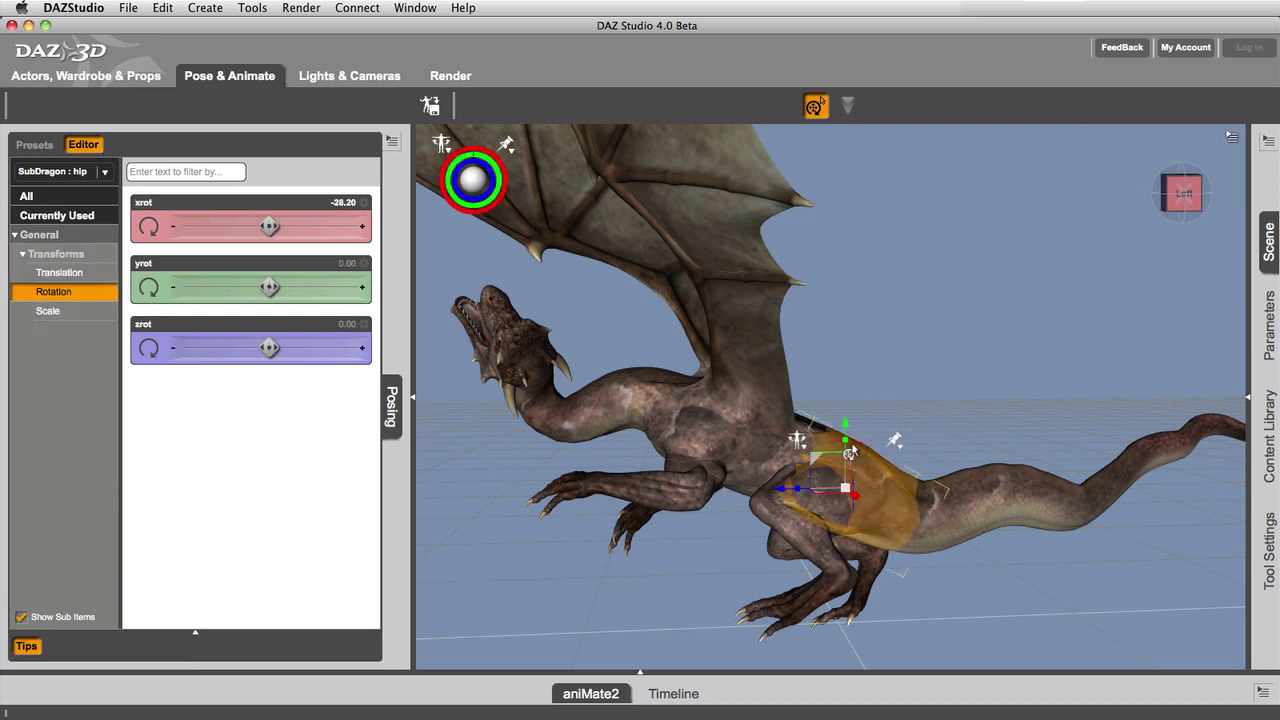
click(892, 443)
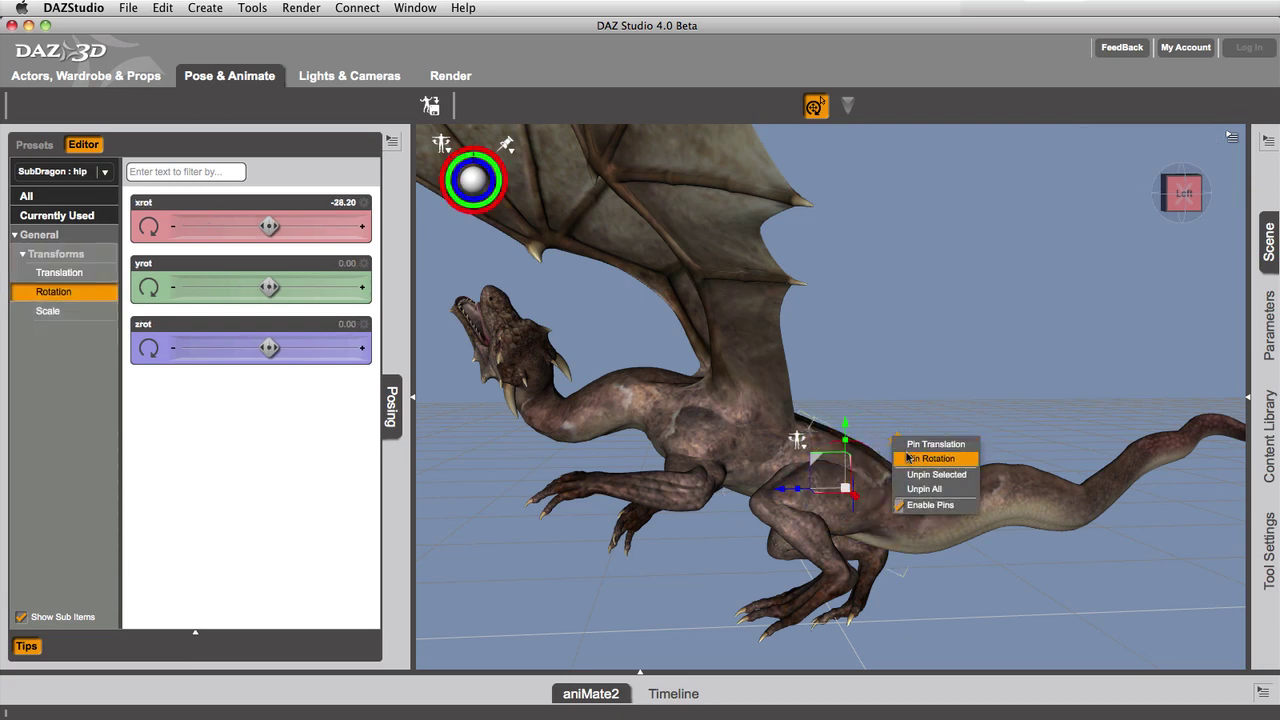
click(911, 446)
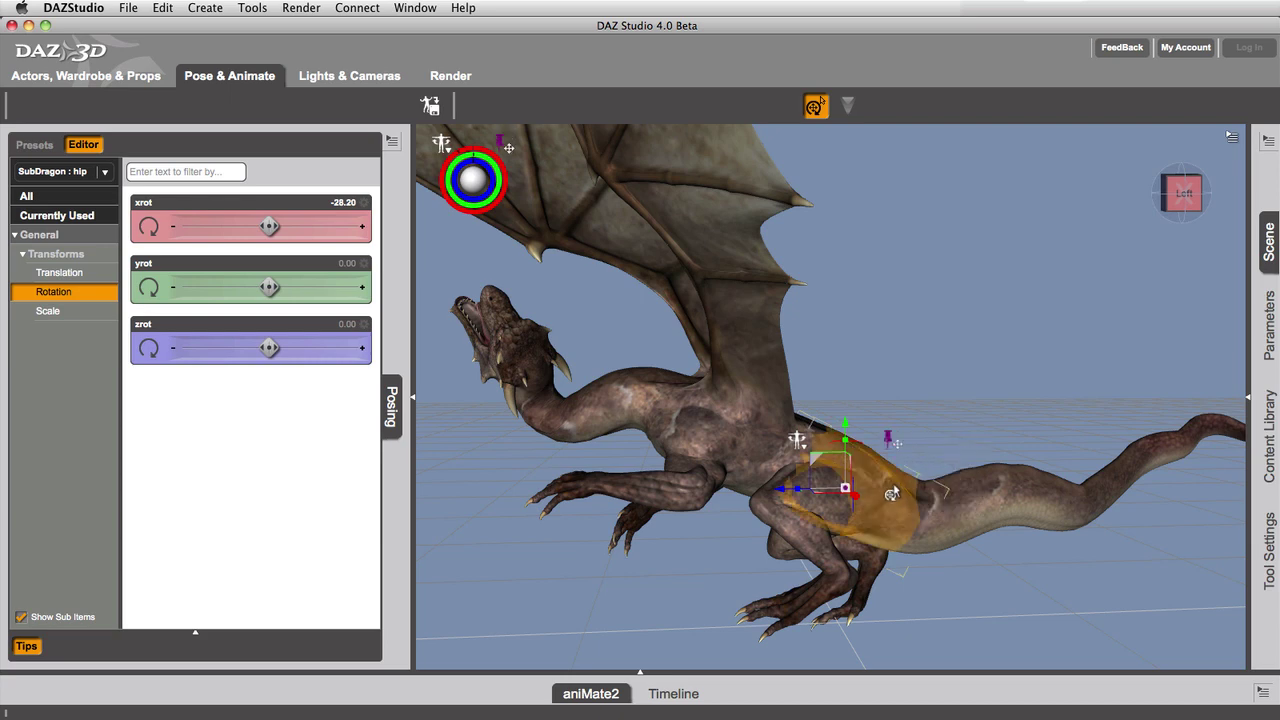
mouse_move(1165, 460)
mouse_down()
mouse_move(960, 519)
mouse_move(993, 474)
mouse_move(1086, 466)
mouse_move(790, 645)
mouse_move(1090, 530)
mouse_move(1054, 357)
mouse_move(1143, 388)
mouse_move(1178, 482)
mouse_up()
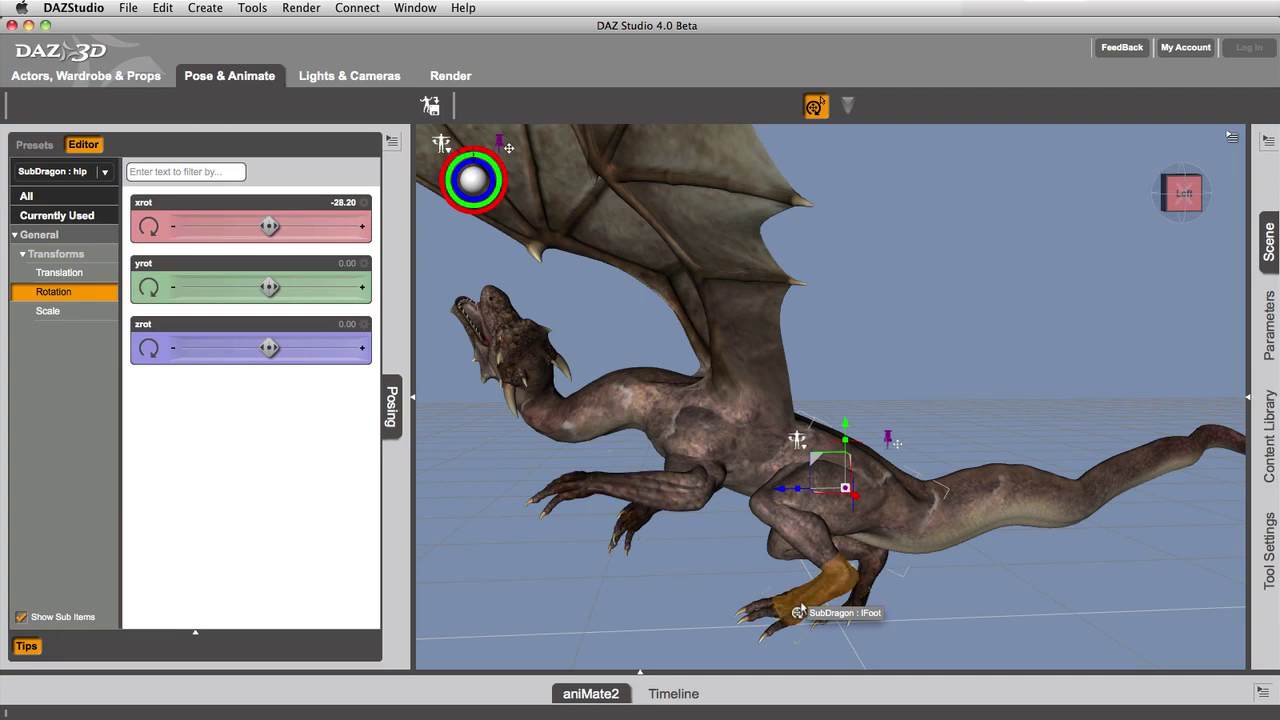
Pin both the translation and the rotation of the left hind foot
drag(1184, 201, 1055, 343)
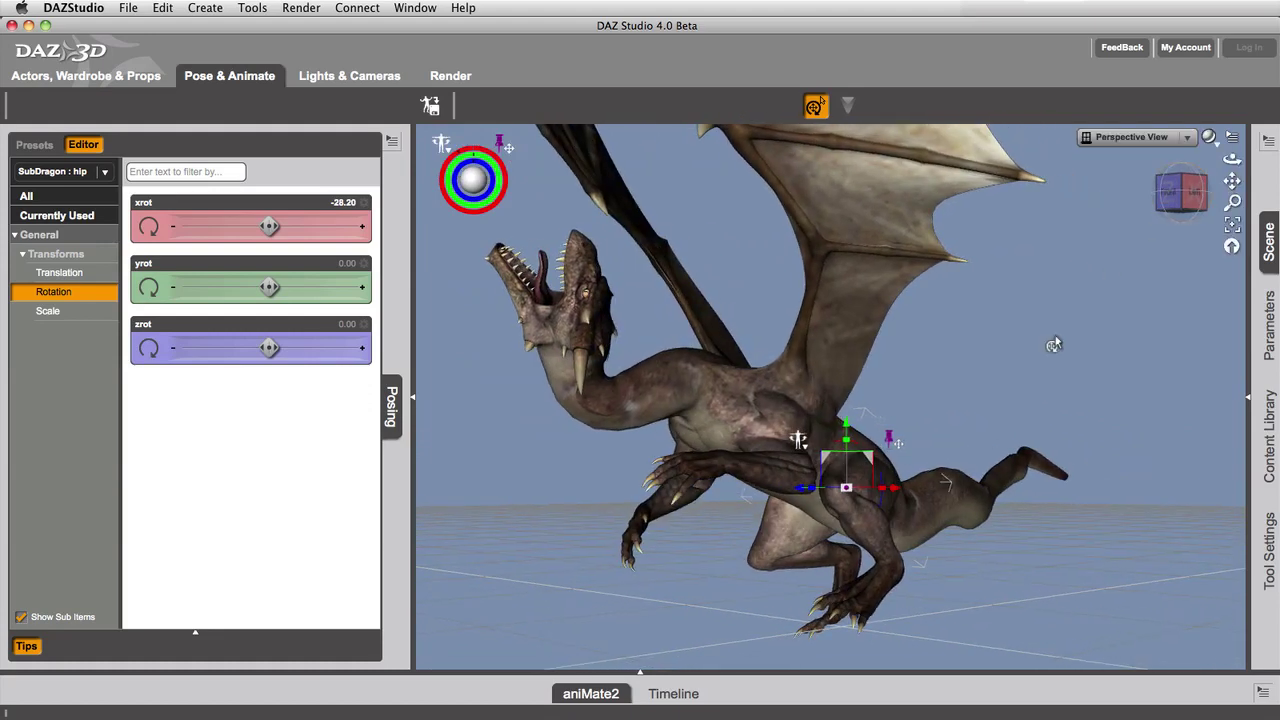
click(878, 596)
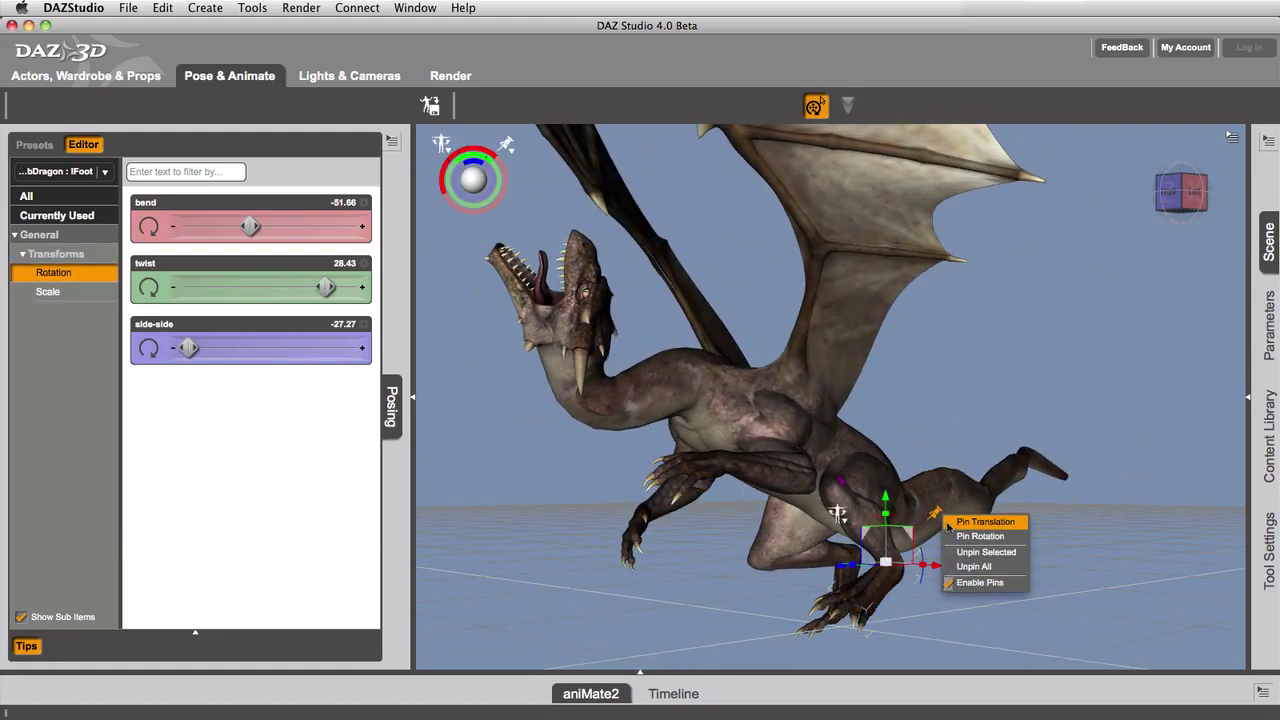
click(950, 521)
click(928, 519)
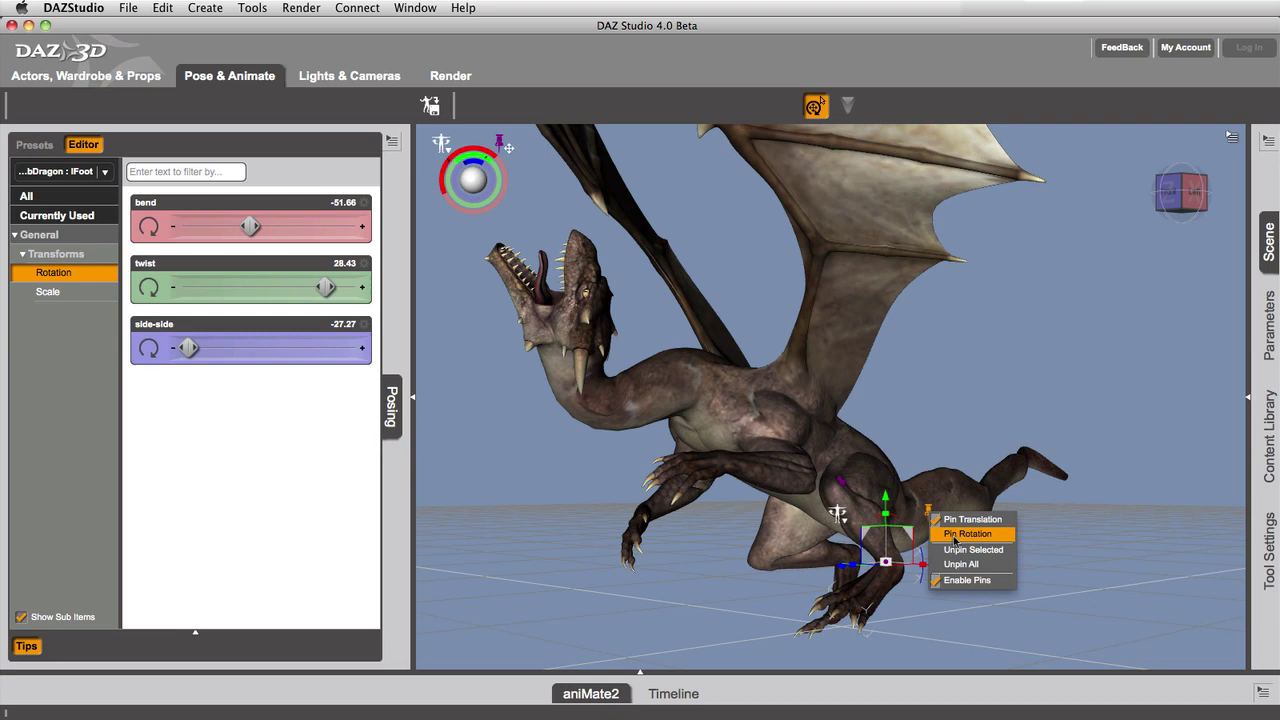
click(955, 535)
Pin the translation of the right hind foot
drag(1180, 198, 1168, 205)
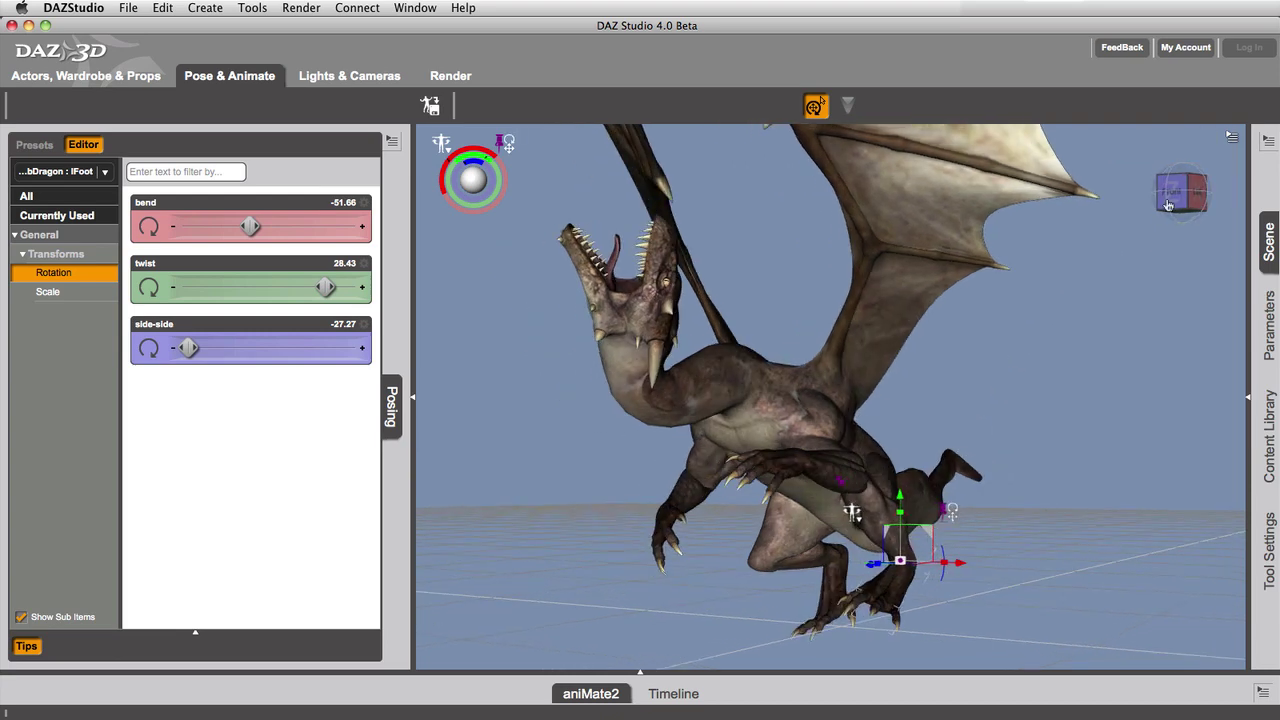
click(829, 600)
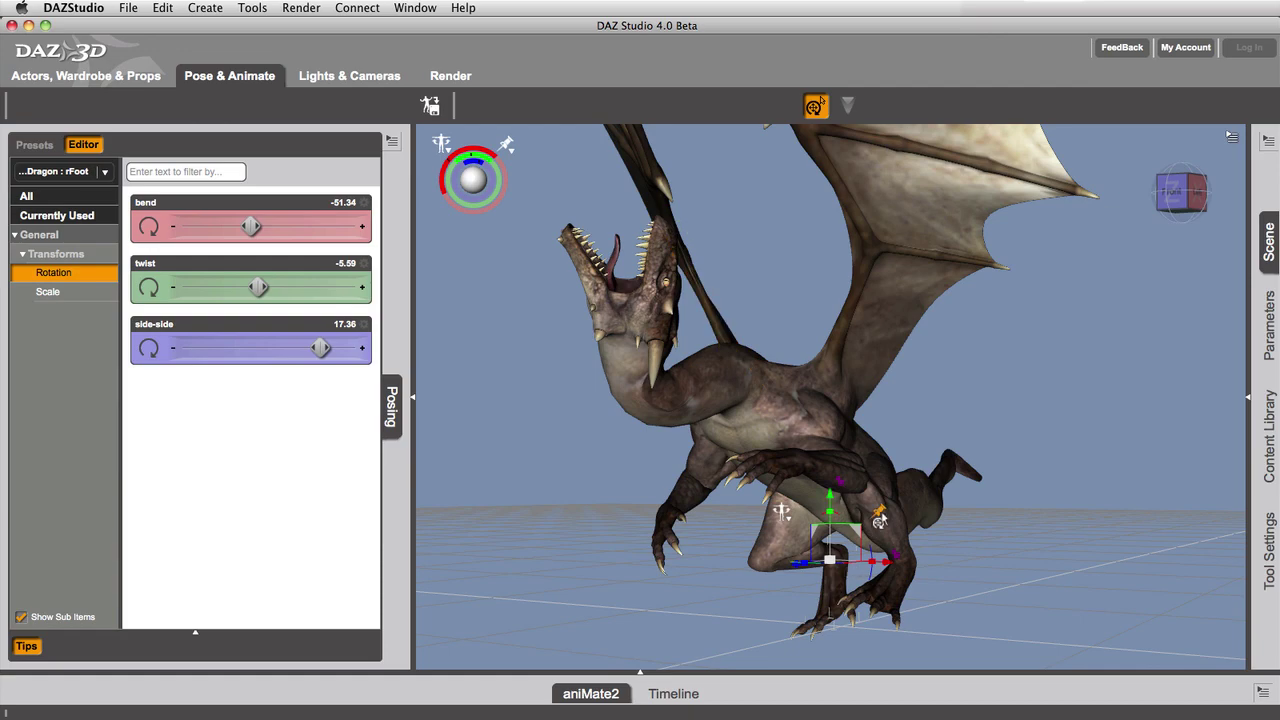
click(1173, 210)
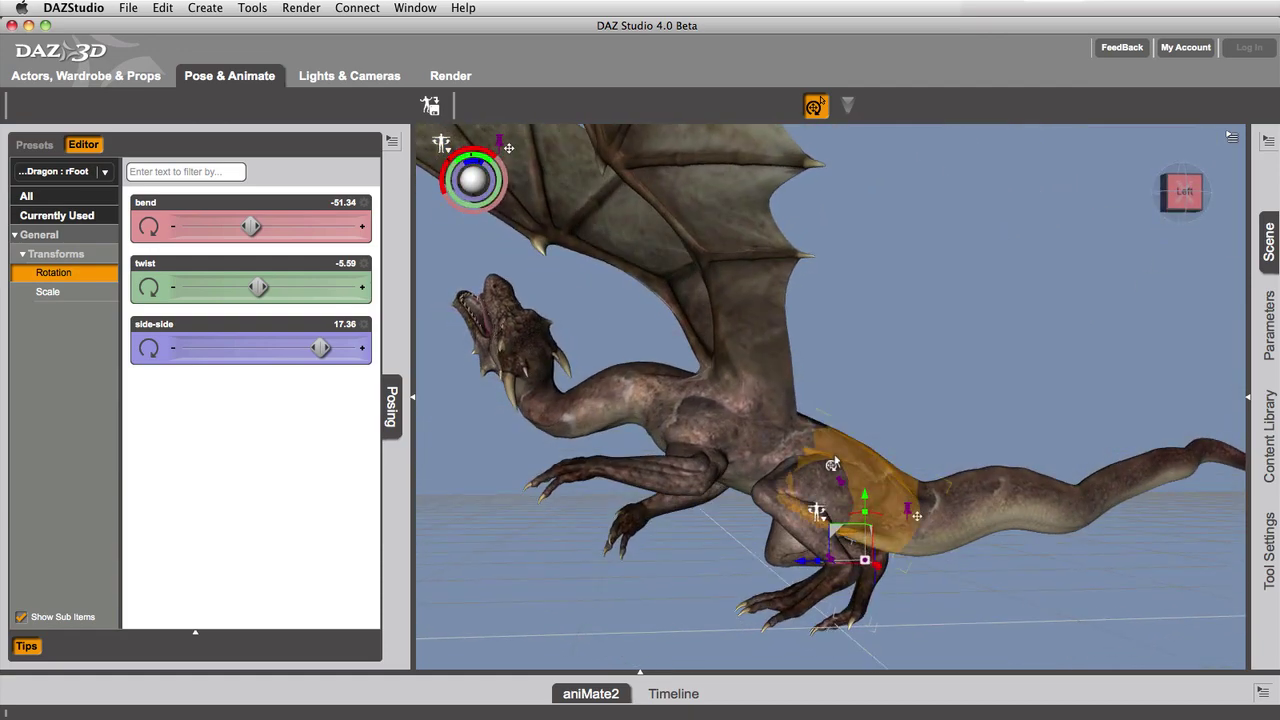
Select the hip and try to move it while its translation is pinned
click(833, 462)
mouse_move(845, 432)
mouse_down()
mouse_move(845, 390)
mouse_move(847, 458)
mouse_move(848, 386)
mouse_move(851, 435)
mouse_up()
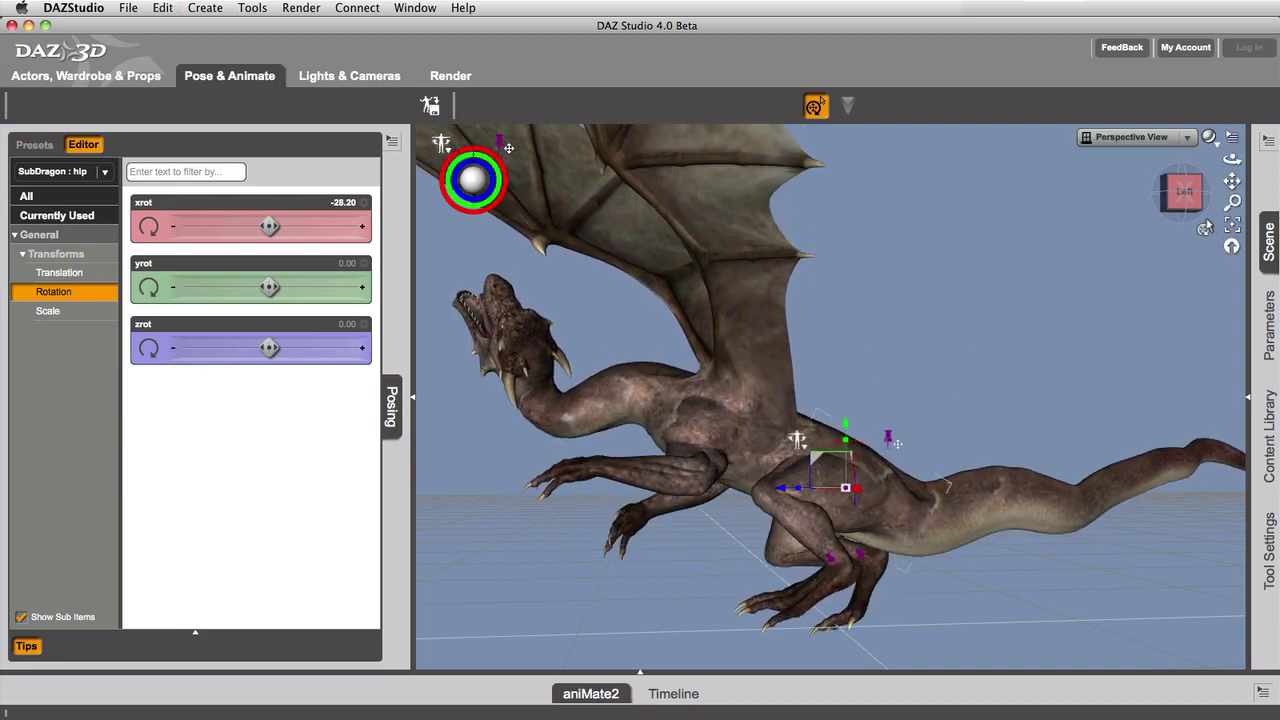
Freely rotate the left wing shoulder to about front-back -43.80, twist -0.16 and Up-Down -30.14
drag(1181, 201, 1229, 185)
click(1185, 198)
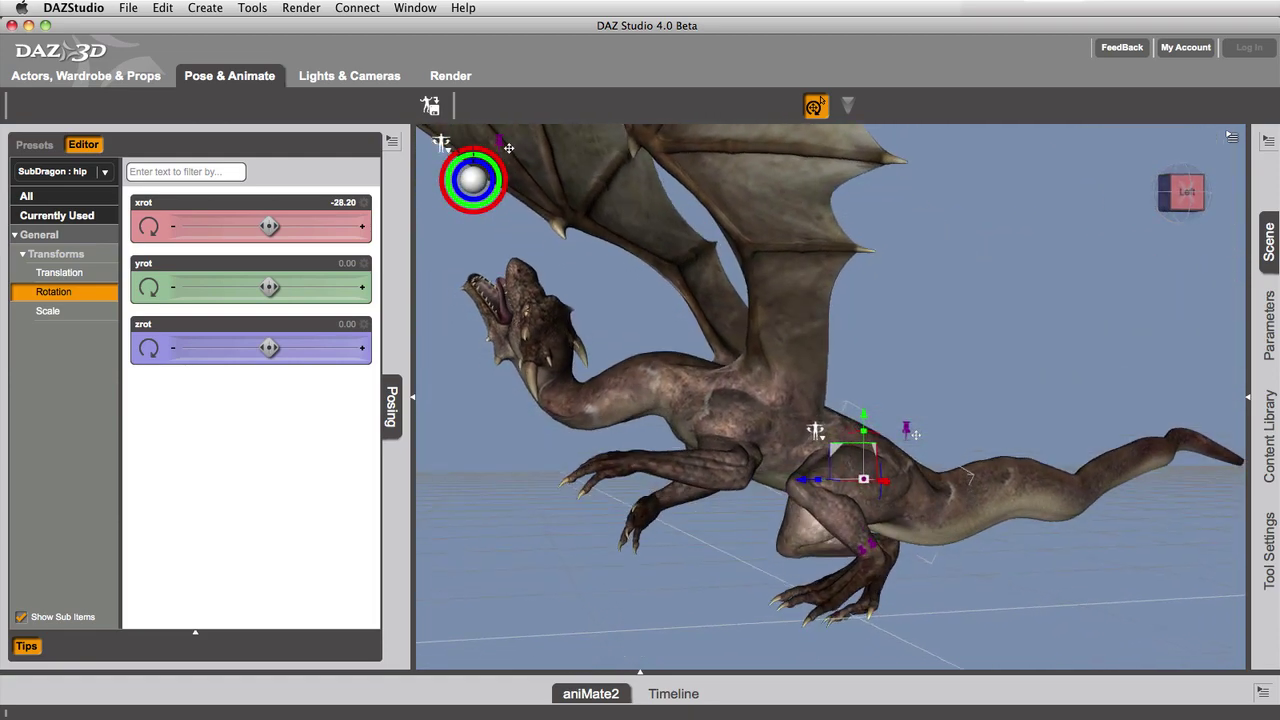
click(797, 390)
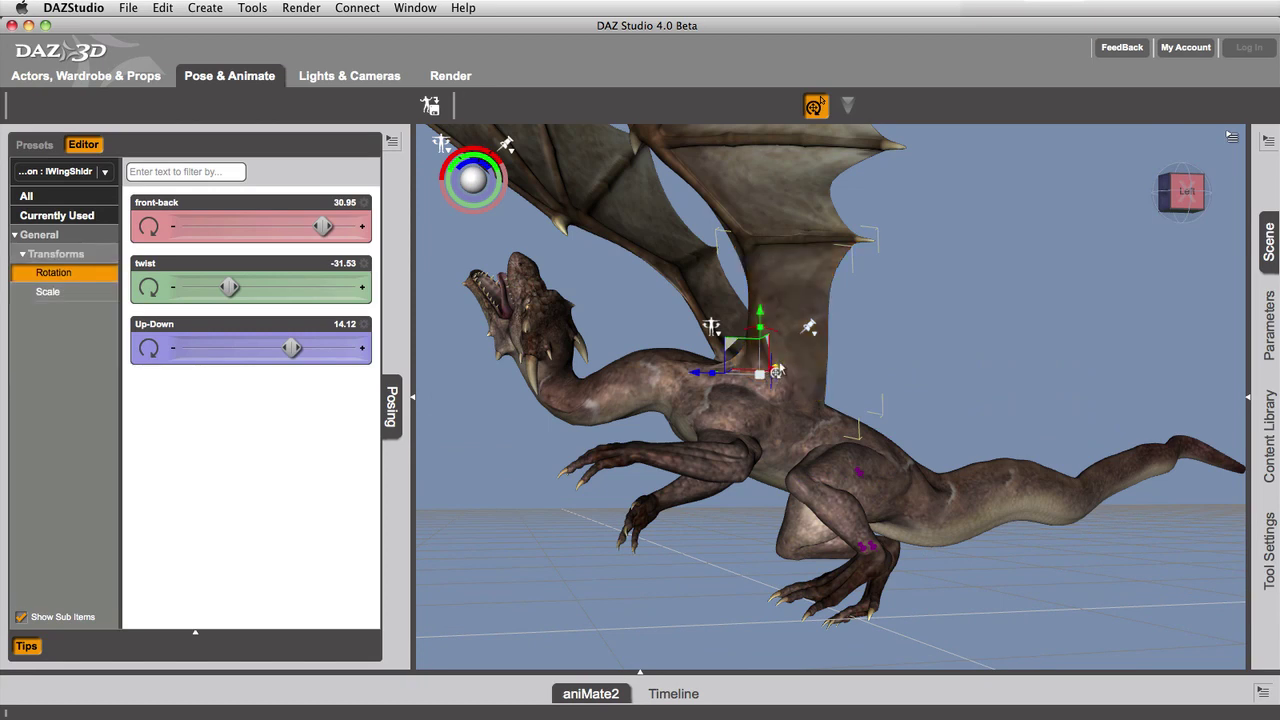
drag(758, 374, 850, 469)
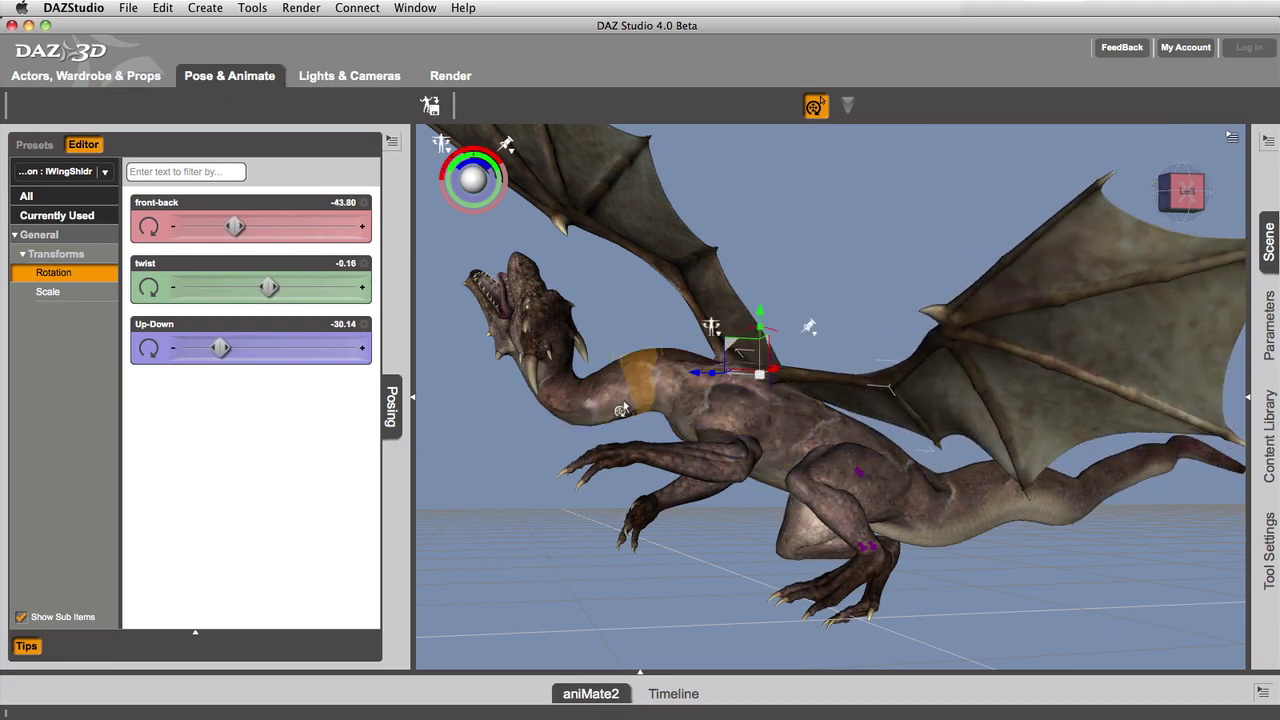
Freely rotate the right wing shoulder to about front-back -30.43, twist 11.77 and Up-Down 10.71
click(720, 322)
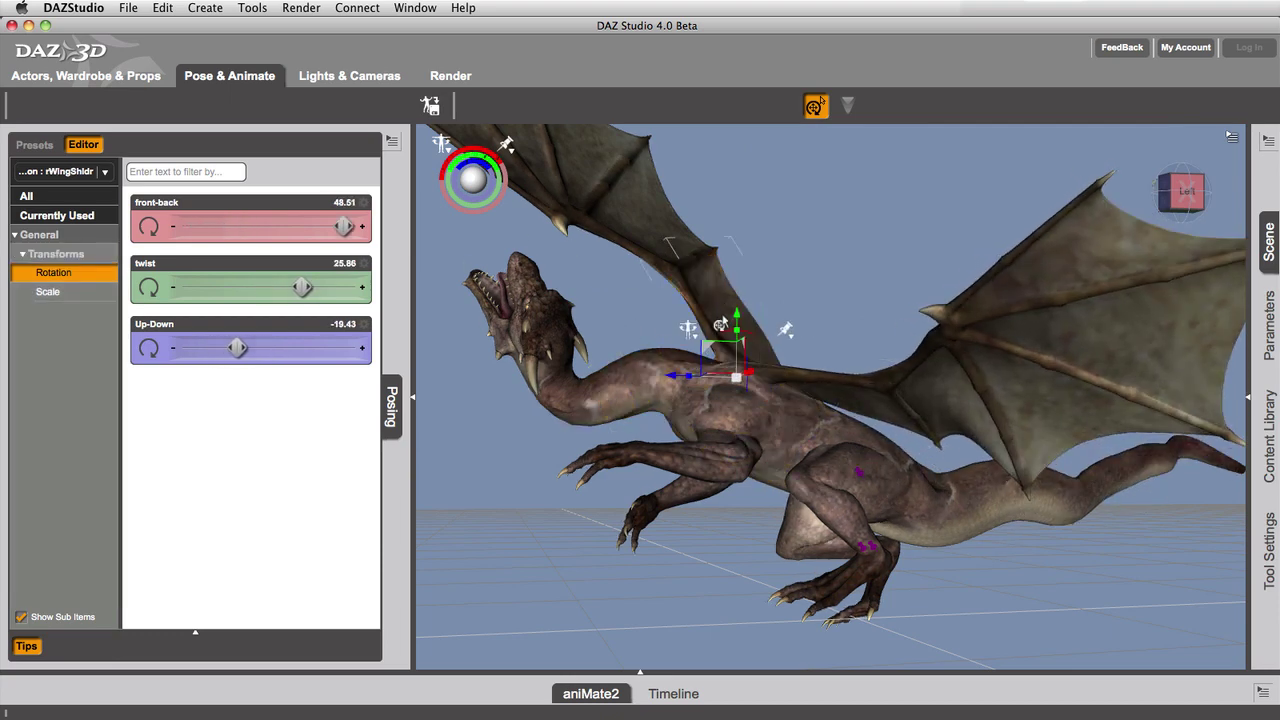
drag(740, 378, 663, 277)
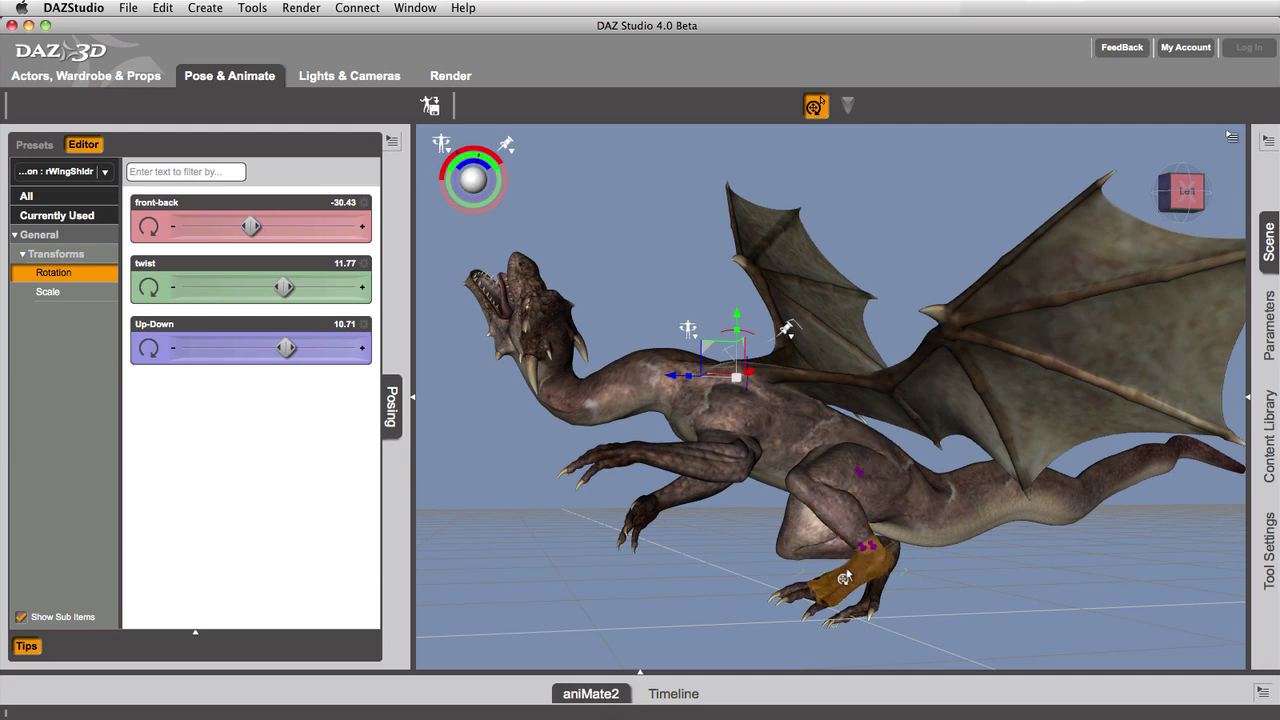
Move the left hind foot forward by pulling it, and reposition the dragon's front limbs
drag(838, 578, 818, 562)
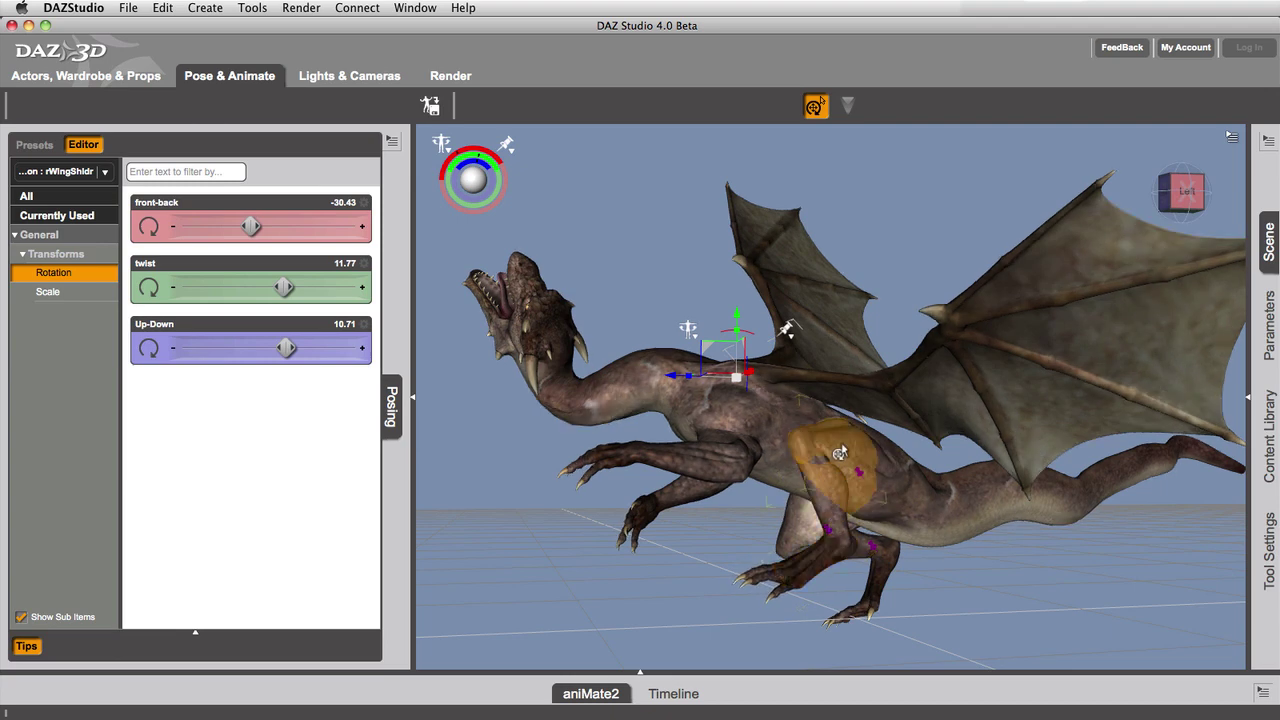
mouse_move(811, 567)
mouse_down()
mouse_move(808, 545)
mouse_move(790, 558)
mouse_move(810, 552)
mouse_move(807, 563)
mouse_up()
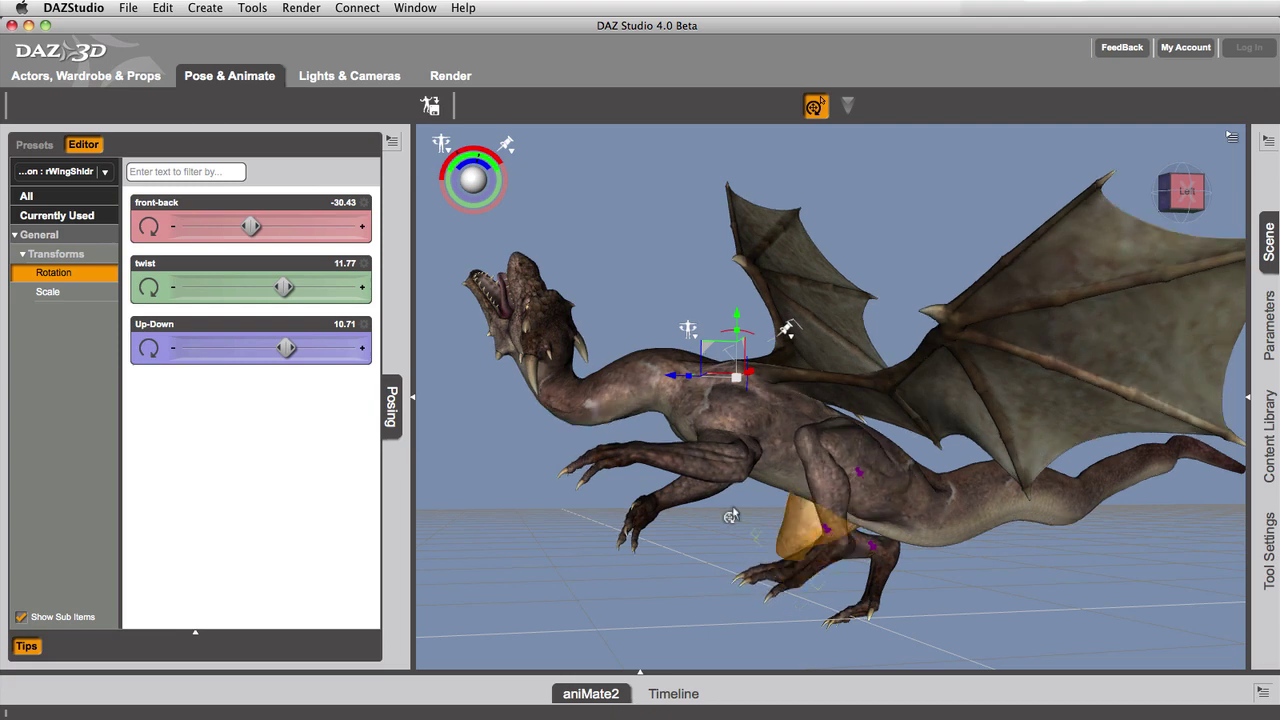
drag(622, 461, 677, 512)
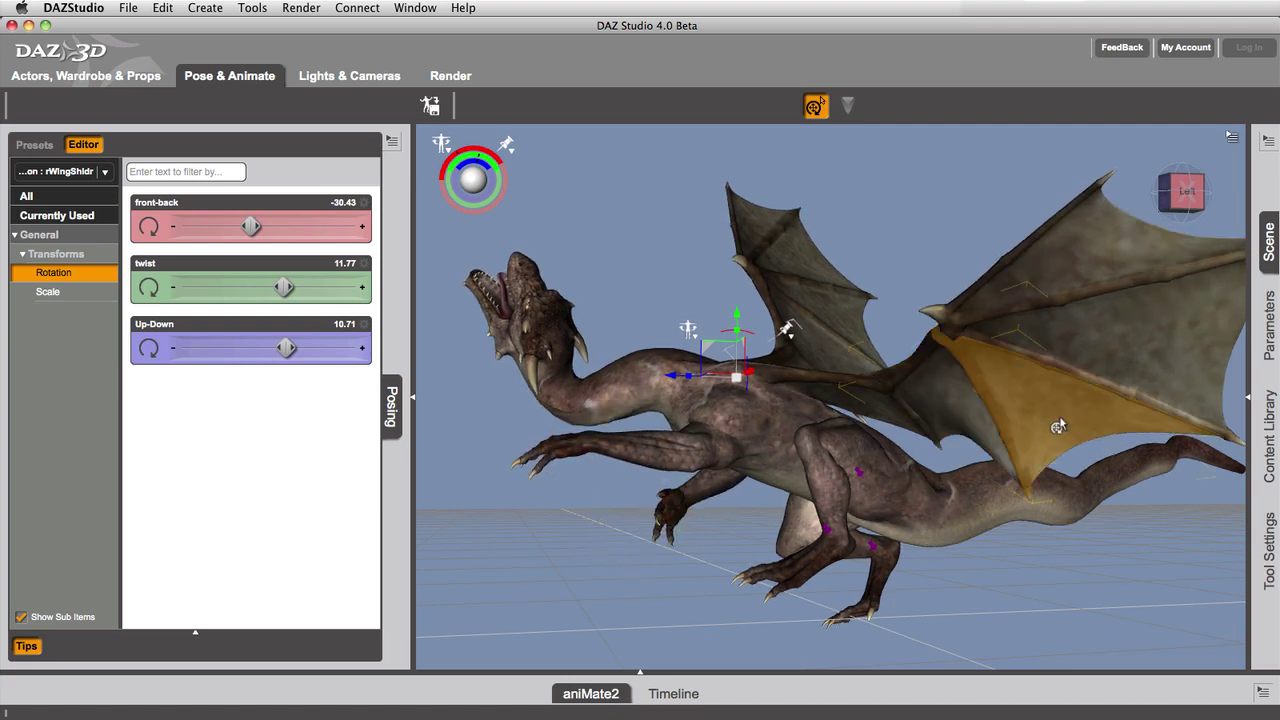
Try restoring only the neck1 segment's default pose, and undo the restore
mouse_move(1186, 191)
mouse_down()
mouse_move(1232, 222)
mouse_move(1176, 188)
mouse_move(1188, 198)
mouse_up()
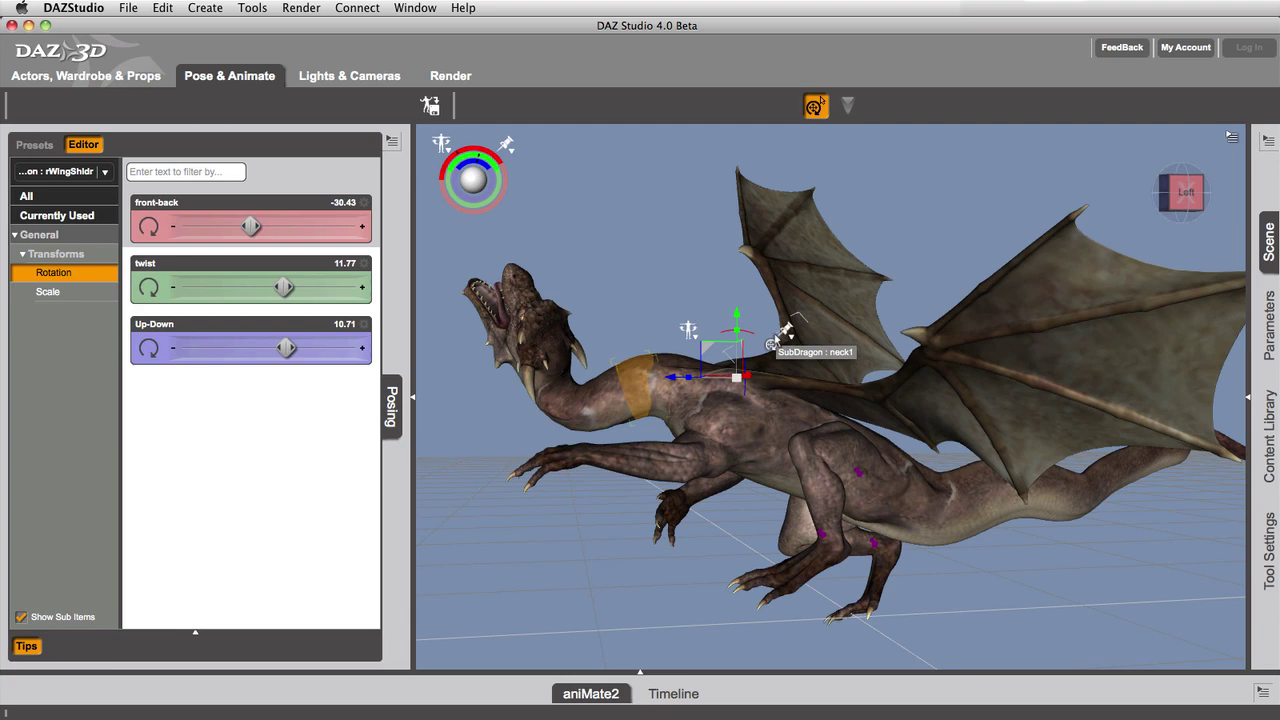
click(620, 392)
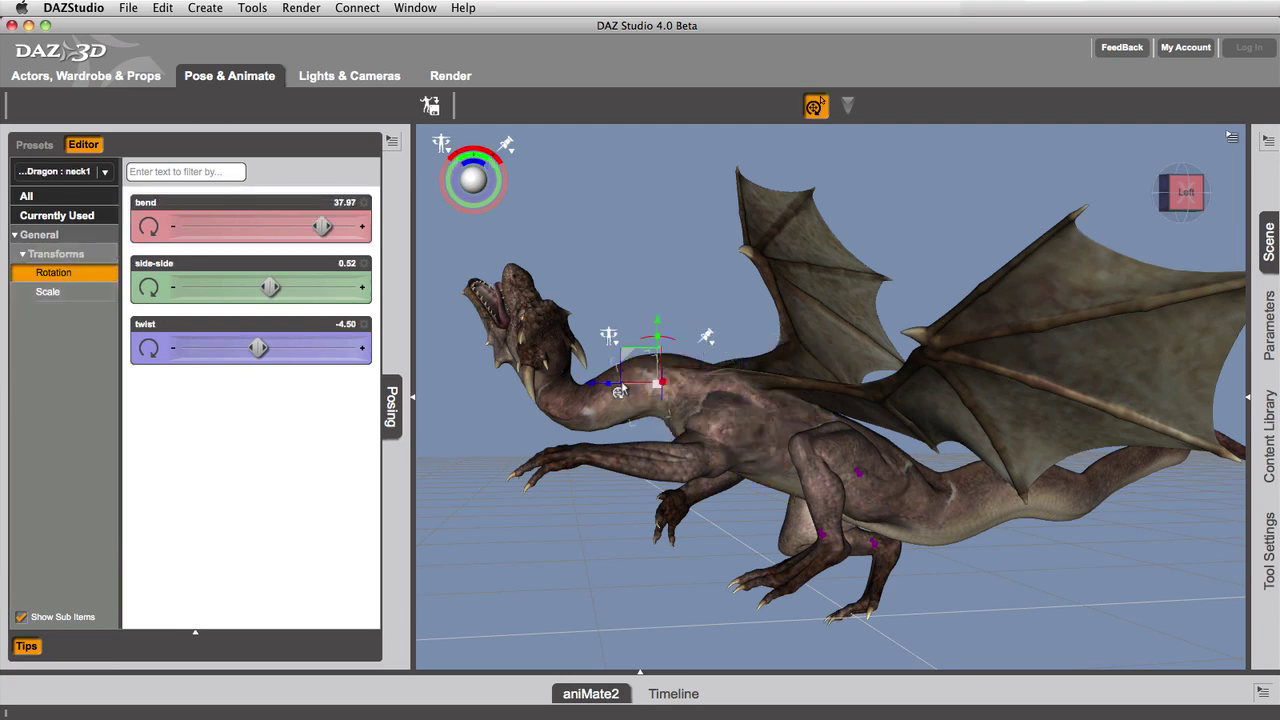
right_click(612, 342)
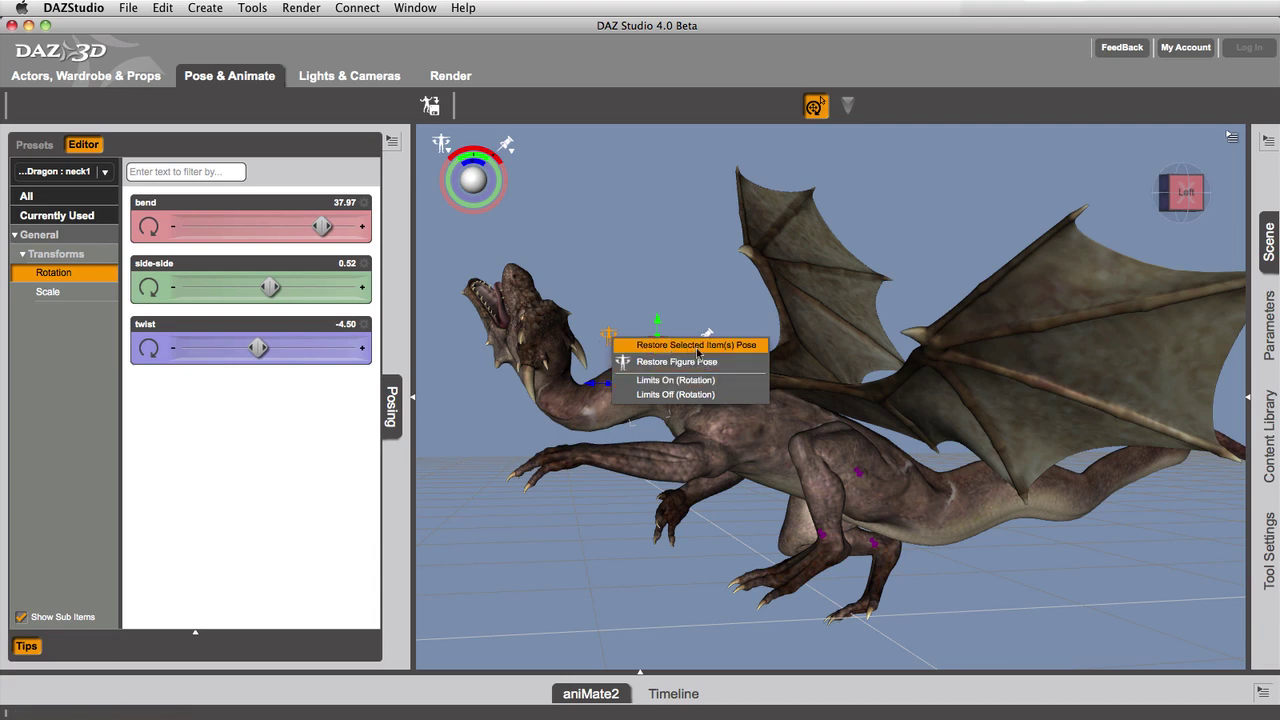
key(super+z)
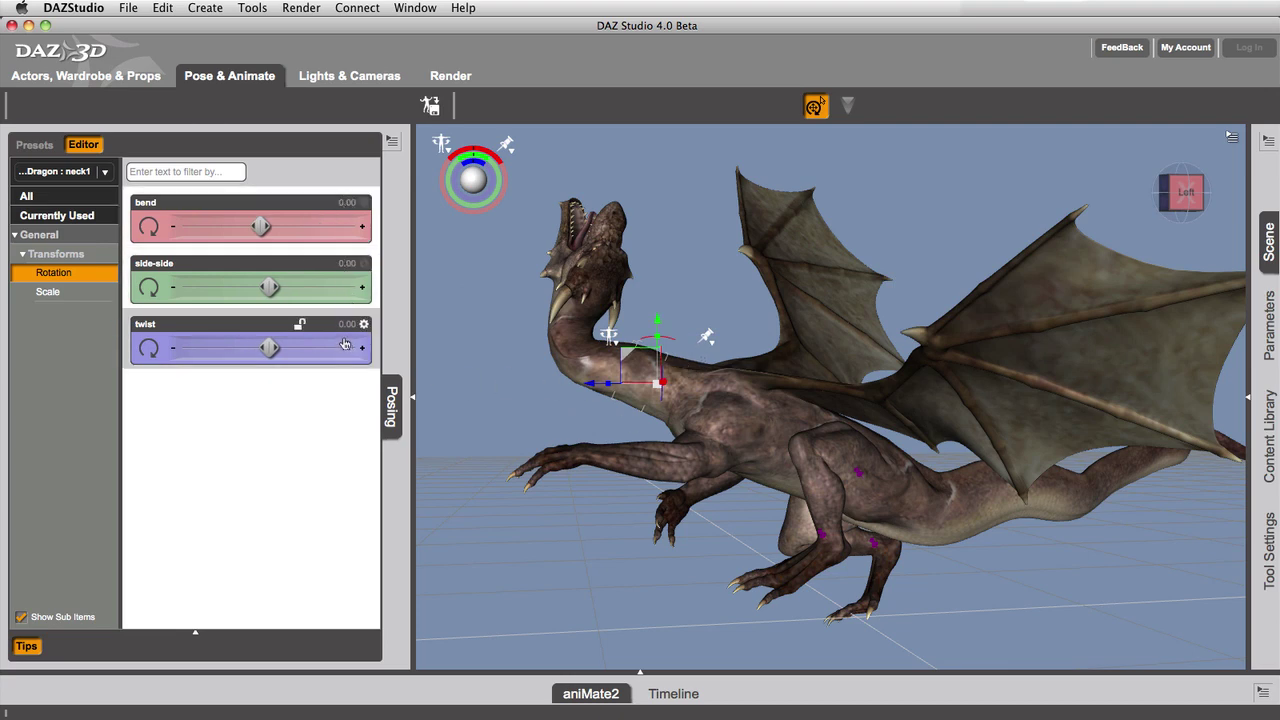
key(super+shift+z)
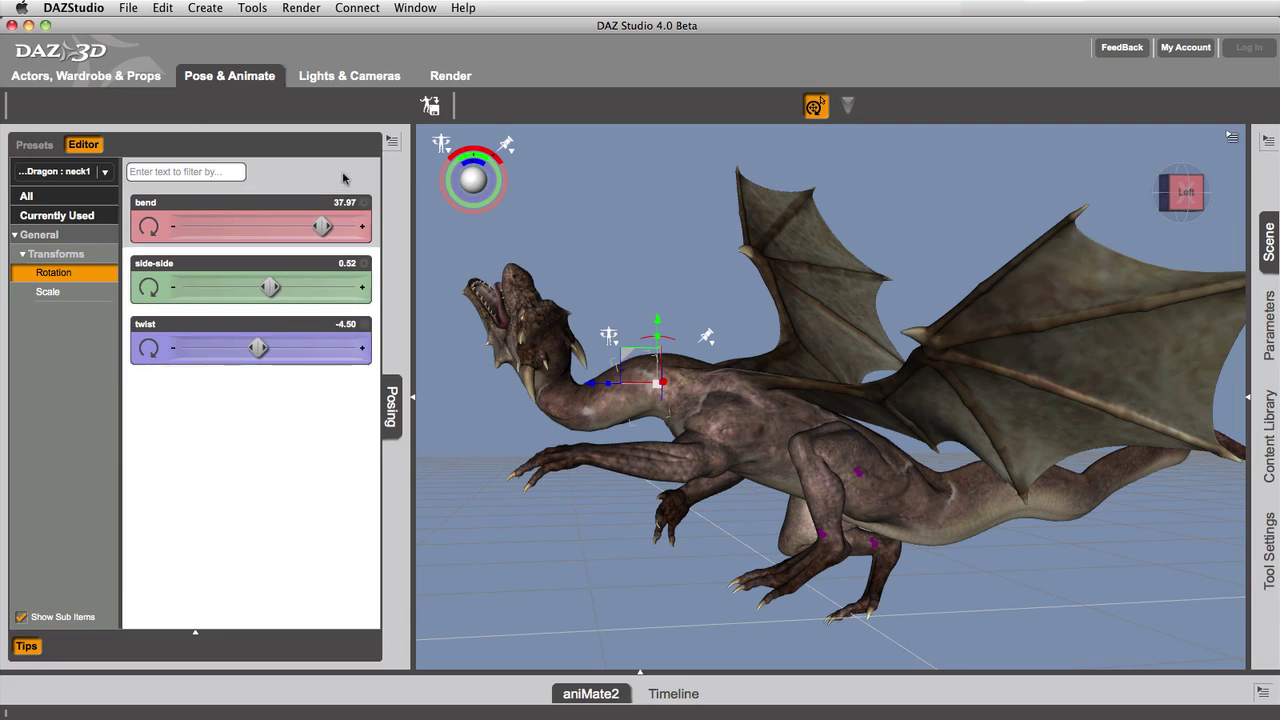
Try restoring the whole figure to its memorized pose, and undo the restore
click(609, 340)
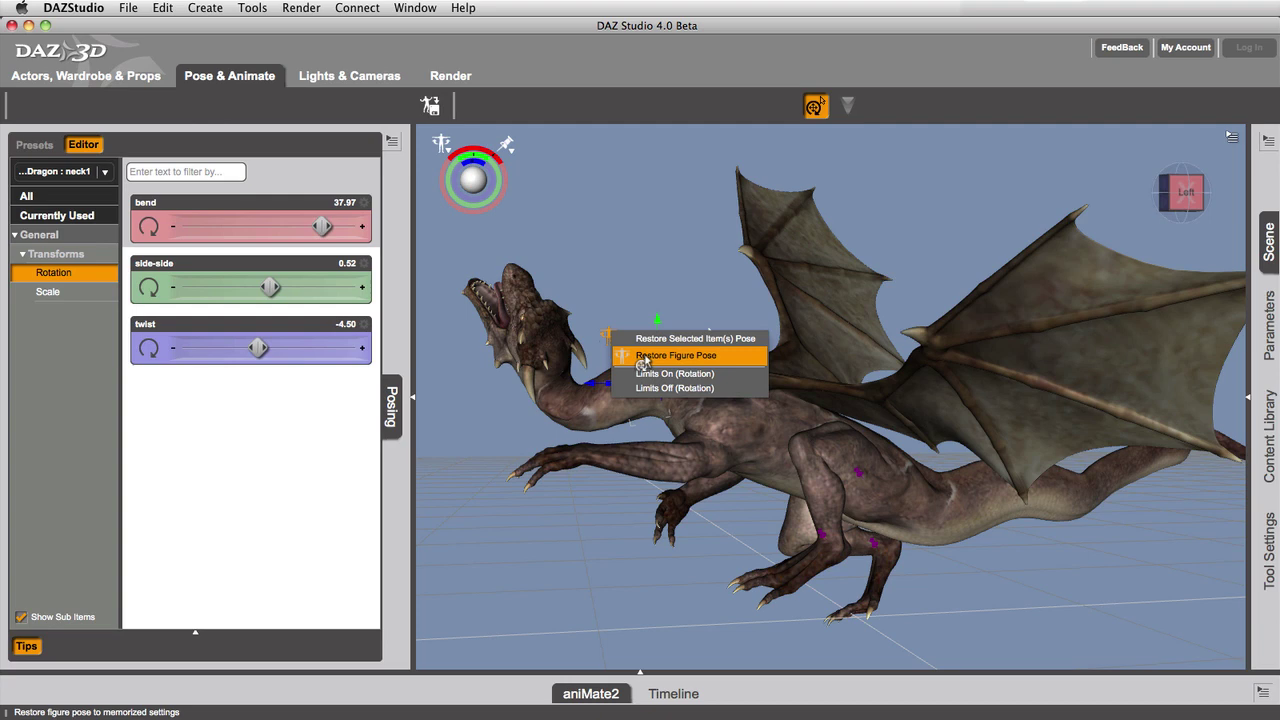
click(643, 356)
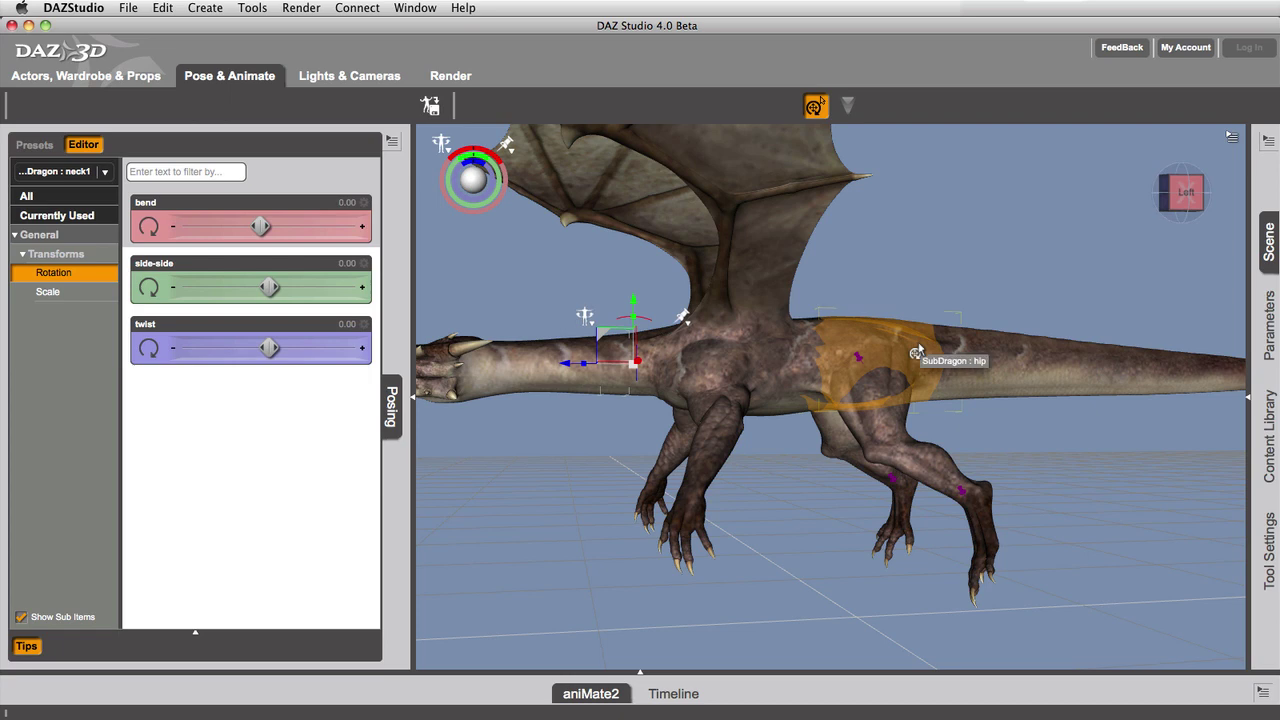
key(super+z)
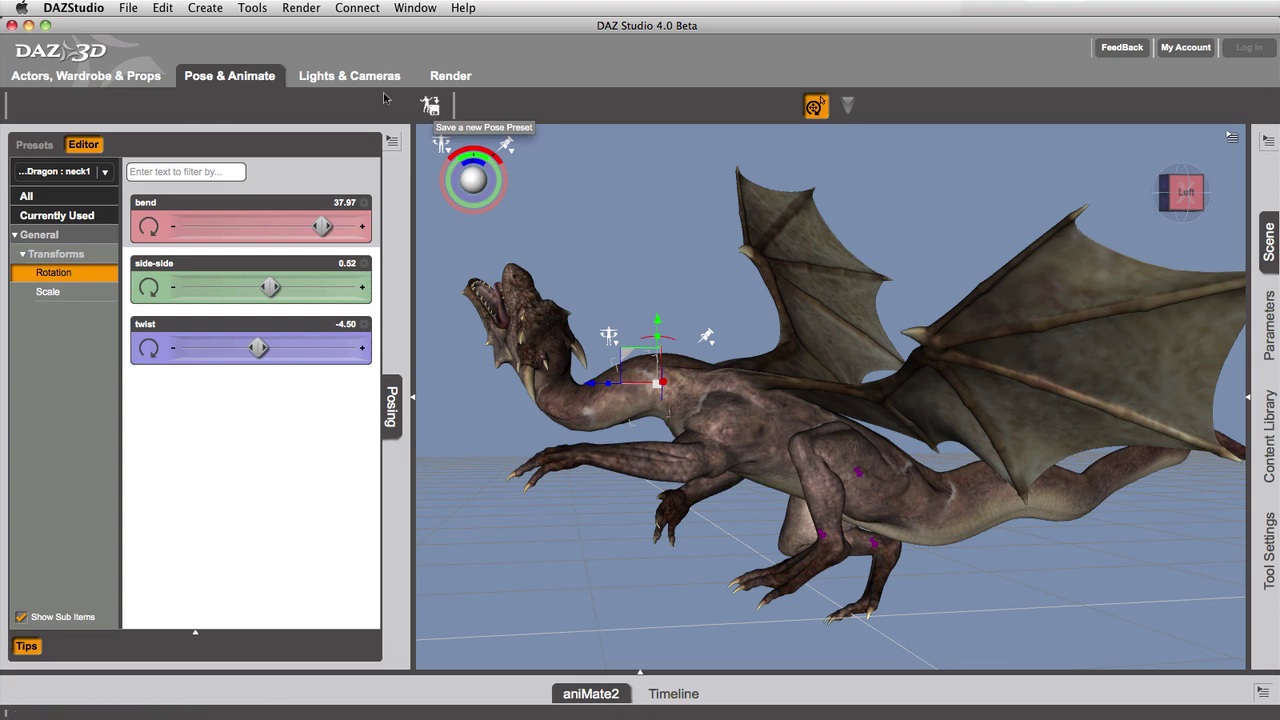
Start saving a pose preset of the current frame with custom recording, and select all of the dragon's transforms as its data
click(130, 9)
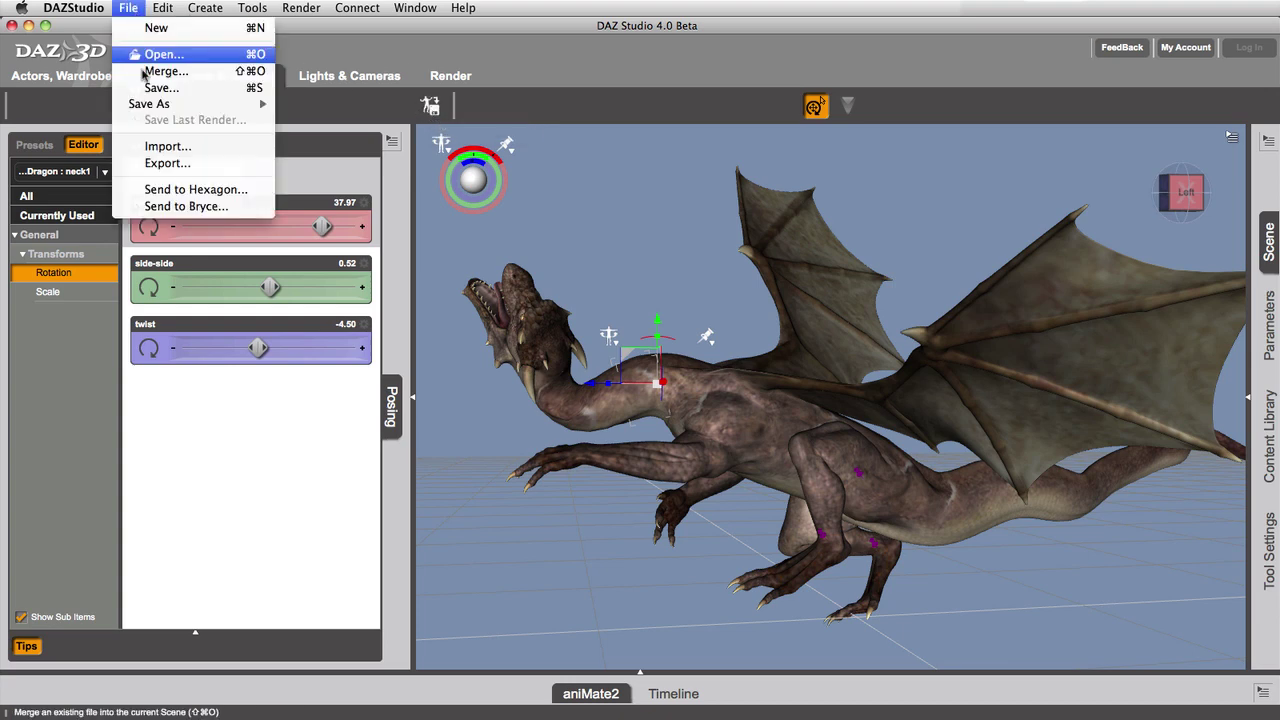
mouse_move(240, 104)
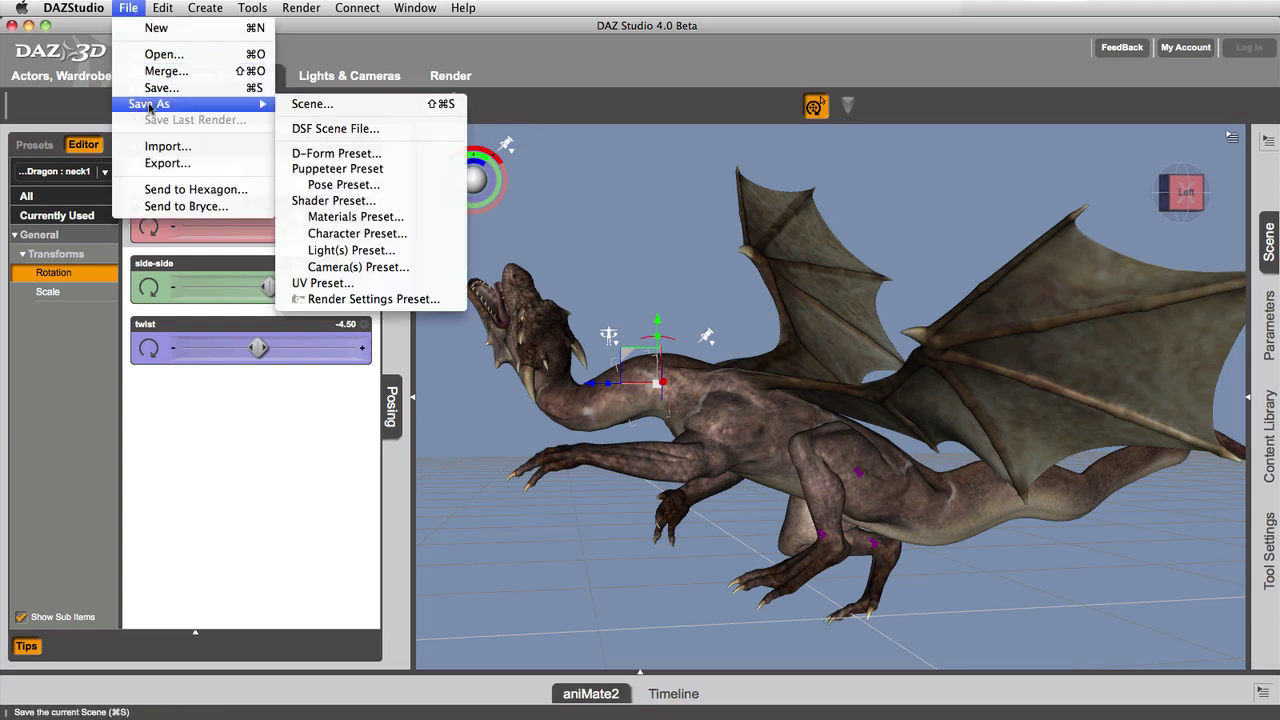
click(315, 185)
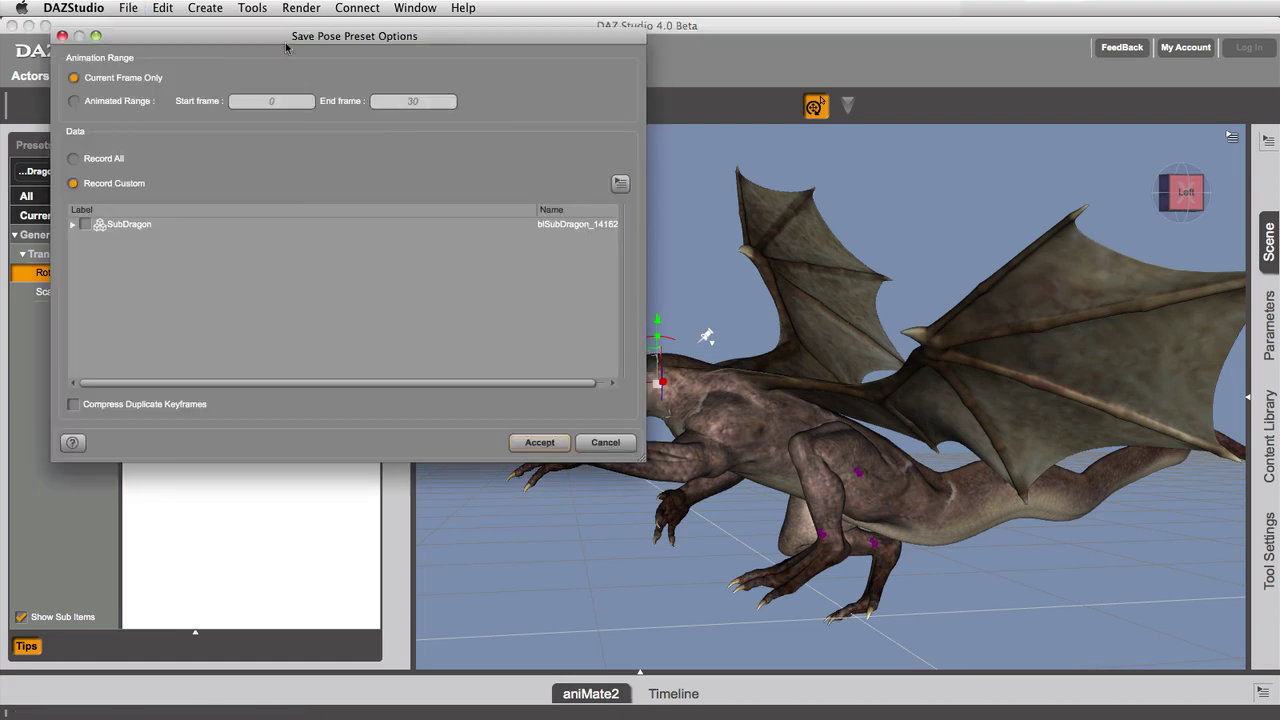
drag(277, 38, 236, 17)
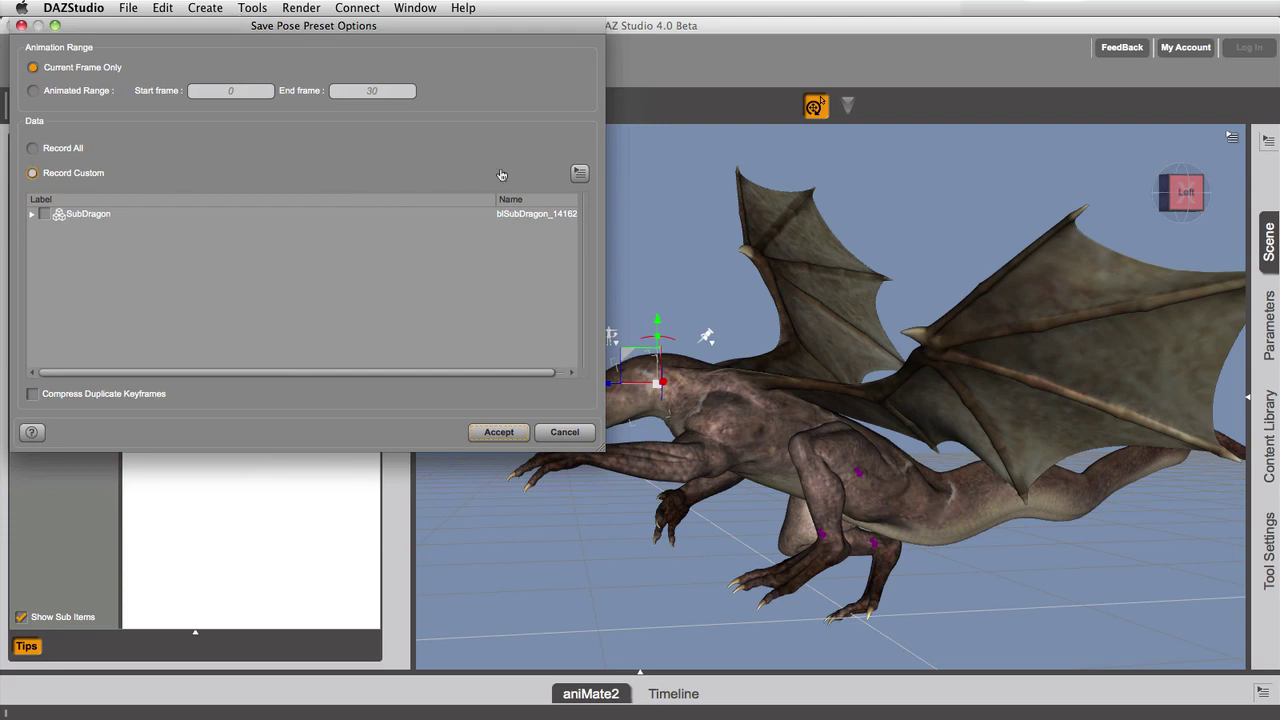
click(580, 176)
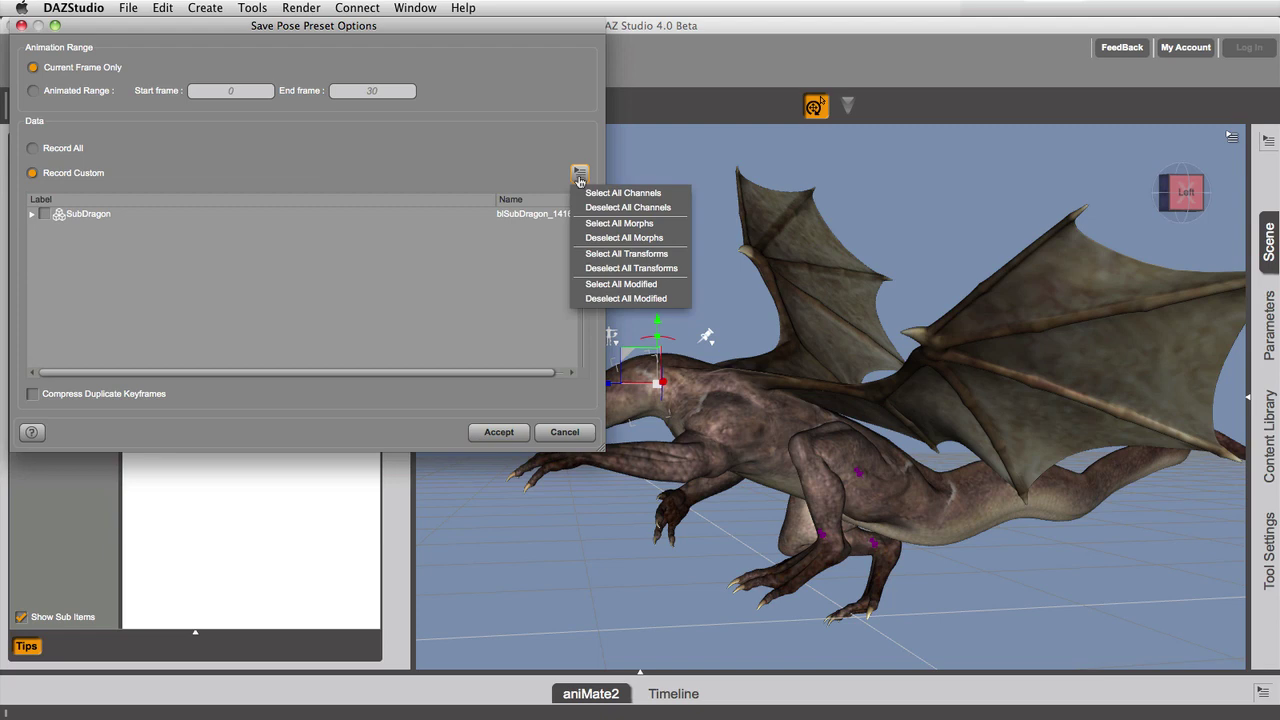
click(616, 254)
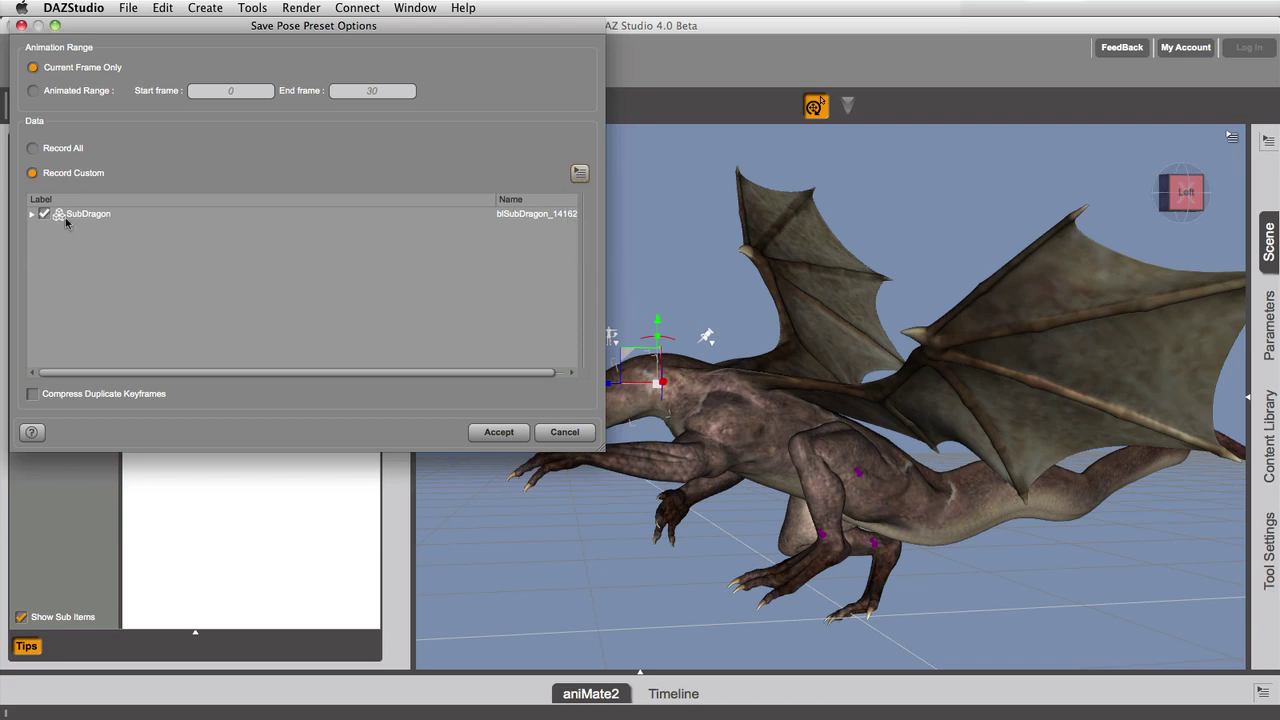
Exclude SubDragon's xtran and ztran translation channels from the recorded pose data and accept the preset options
click(31, 215)
click(40, 229)
click(48, 253)
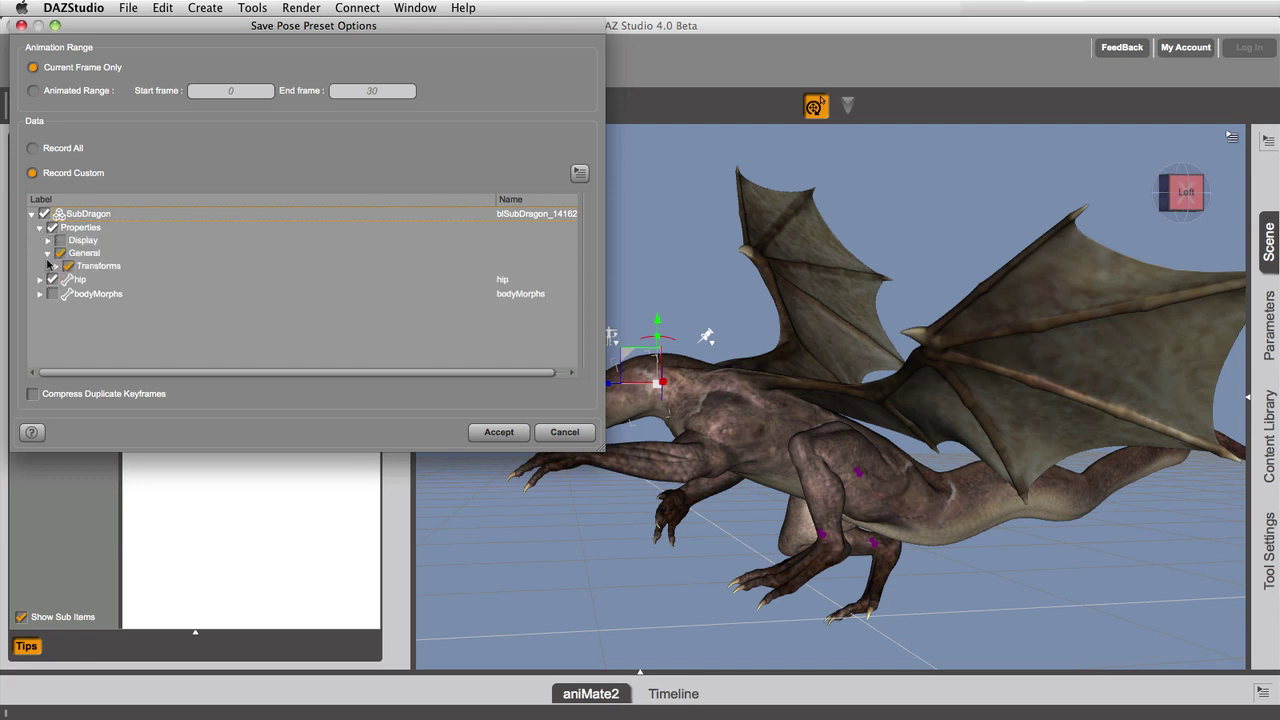
click(56, 266)
click(64, 305)
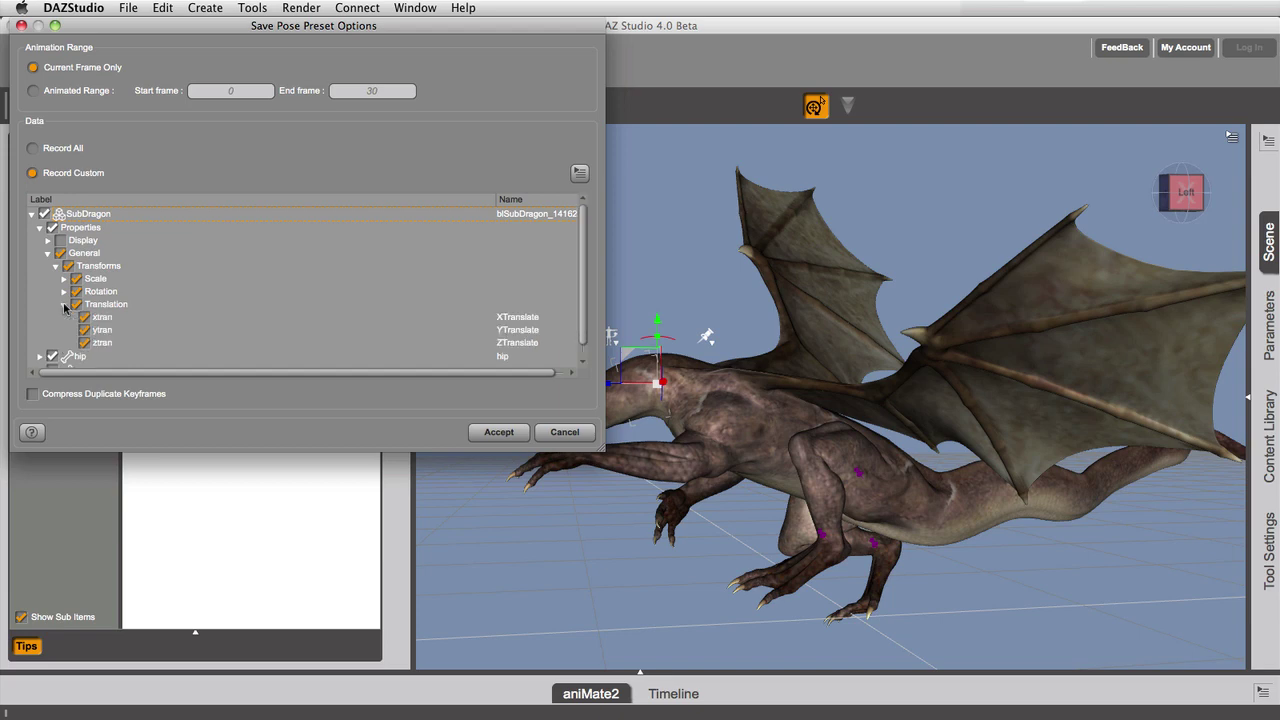
click(84, 317)
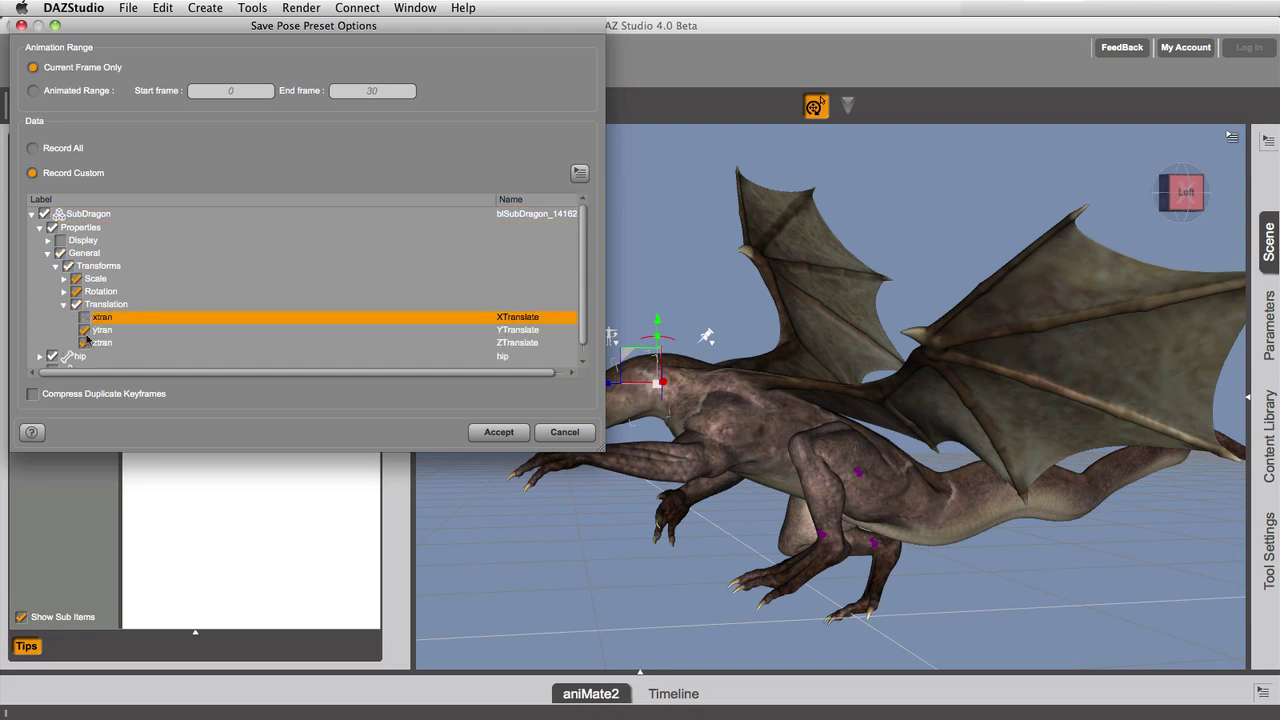
click(84, 343)
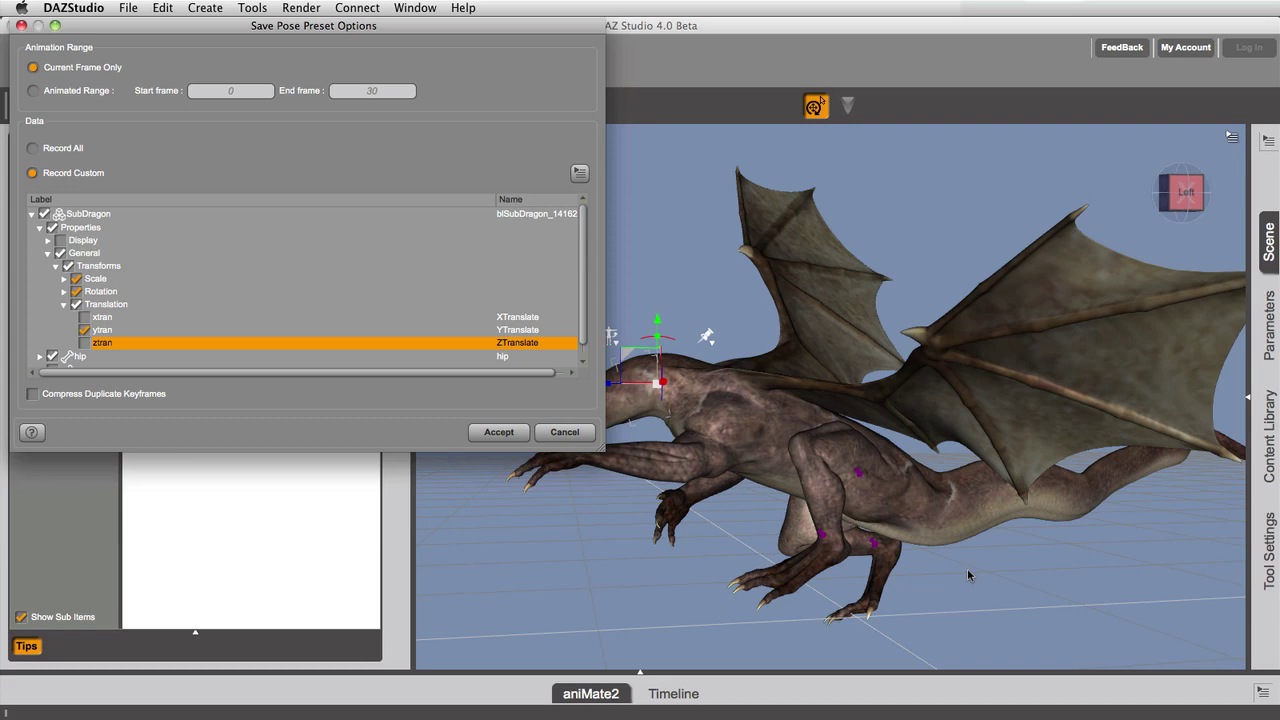
click(498, 432)
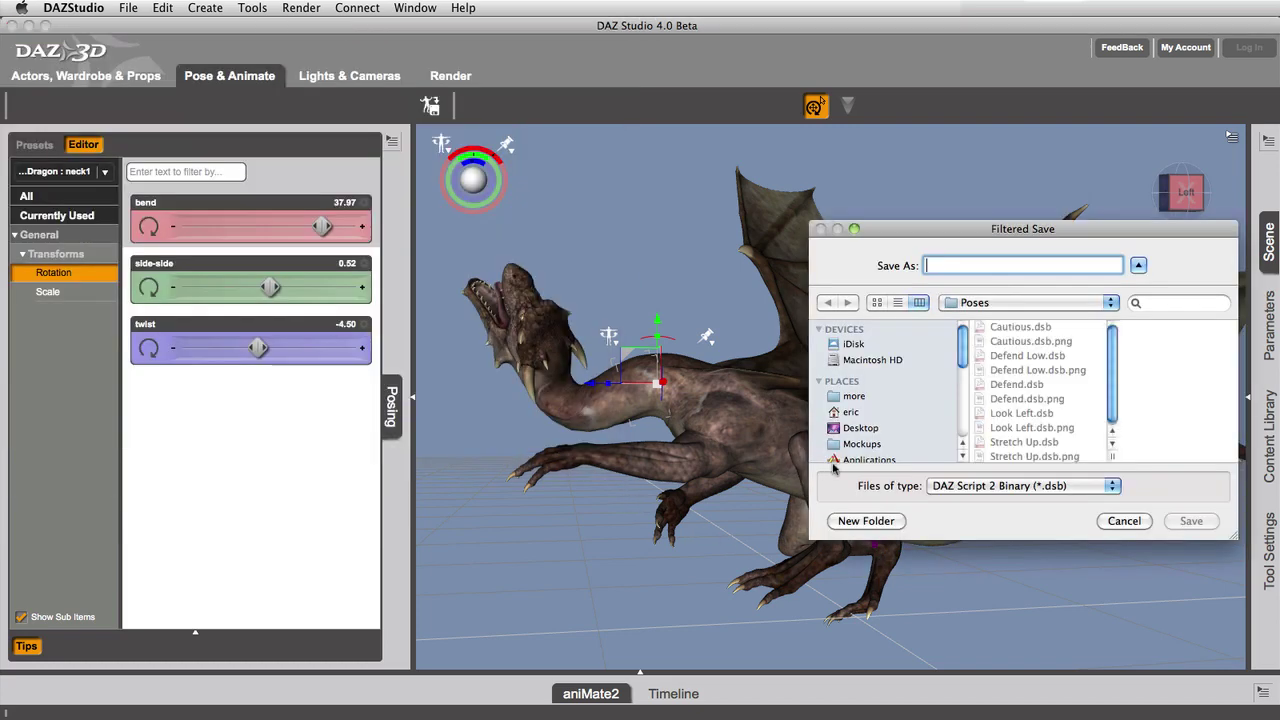
Save the pose preset in the Poses folder under the name "Off Balance"
click(1037, 306)
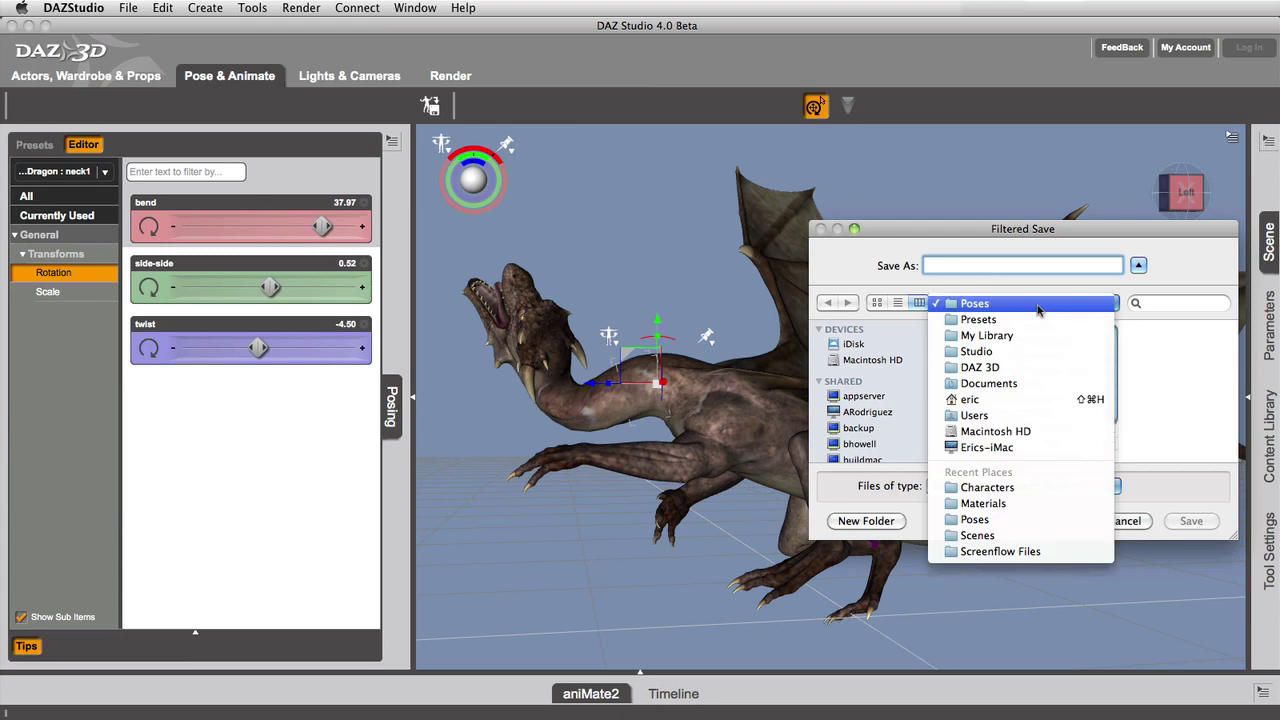
click(995, 272)
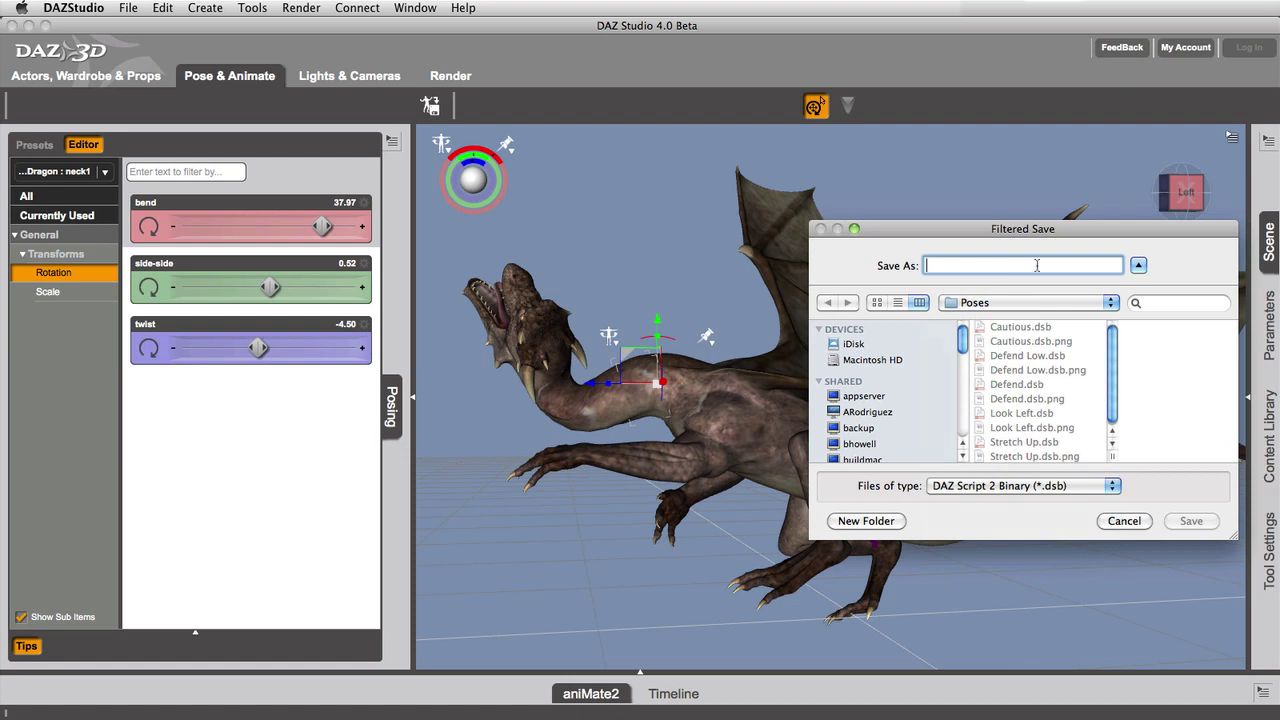
text(Off Ba)
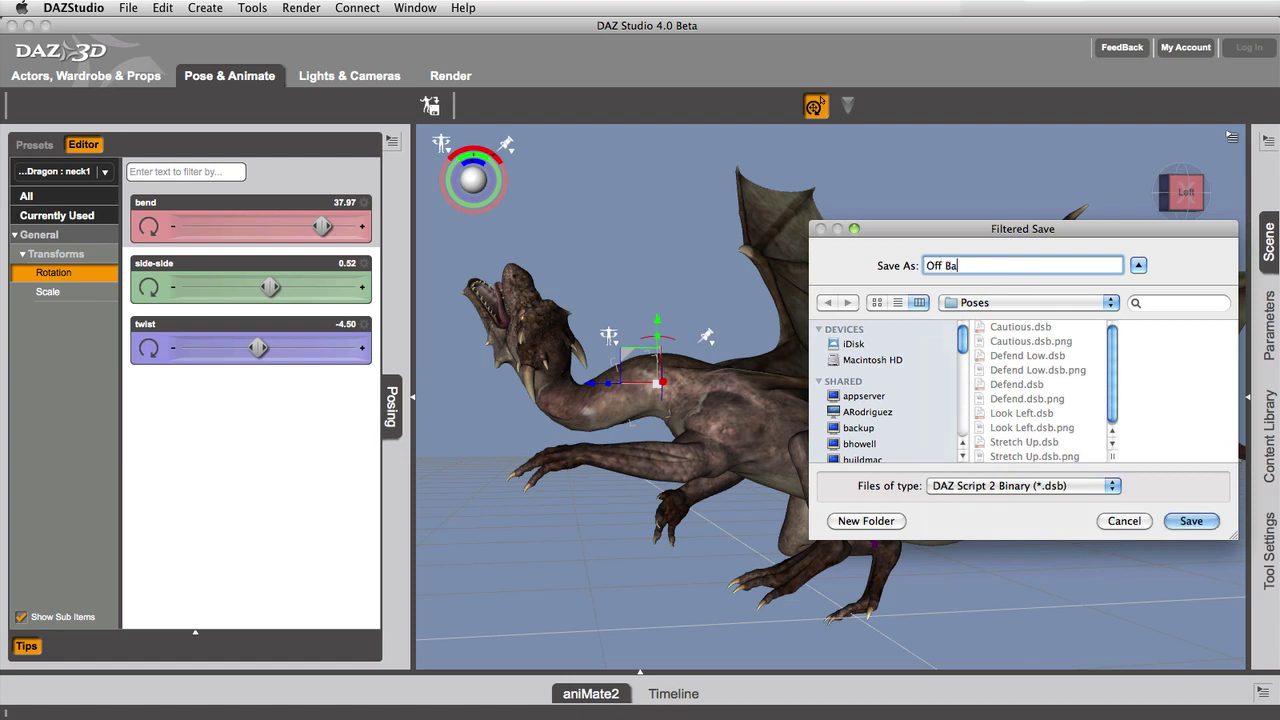
text(lance)
key(Return)
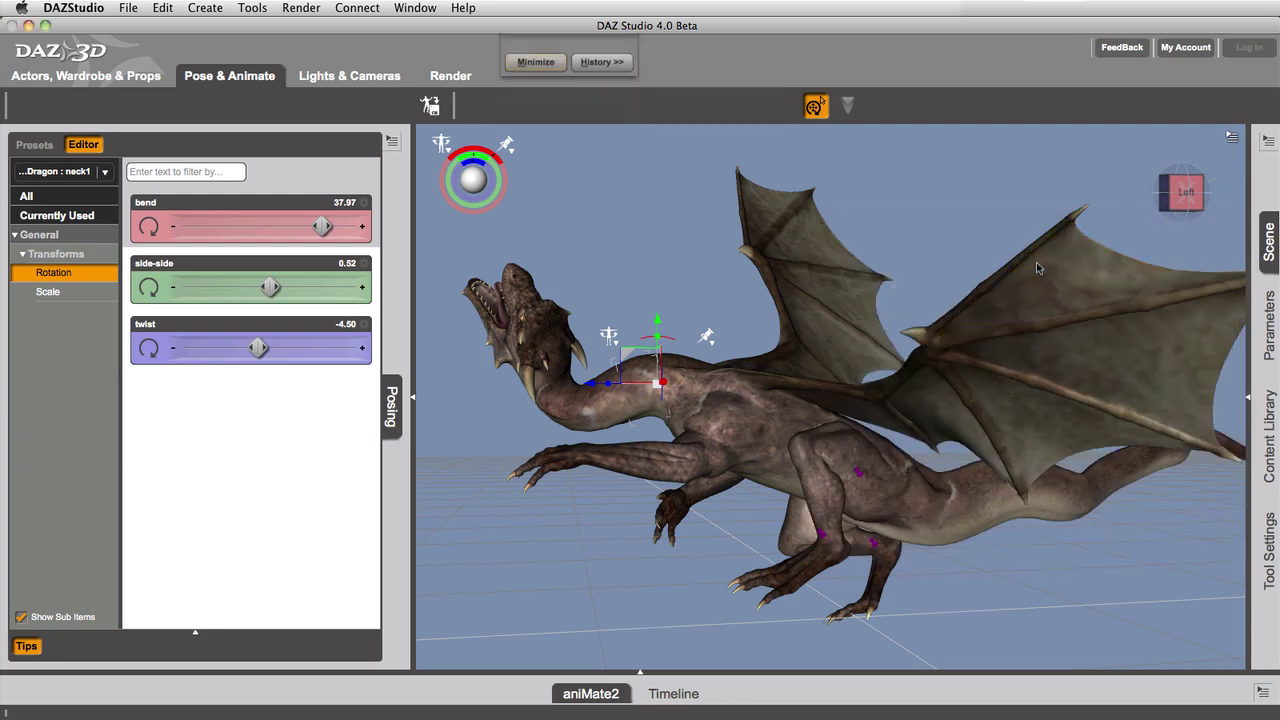
Test the pose presets on the dragon by applying Stretch Up, Off Balance and Defend Low, ending with Off Balance
click(38, 145)
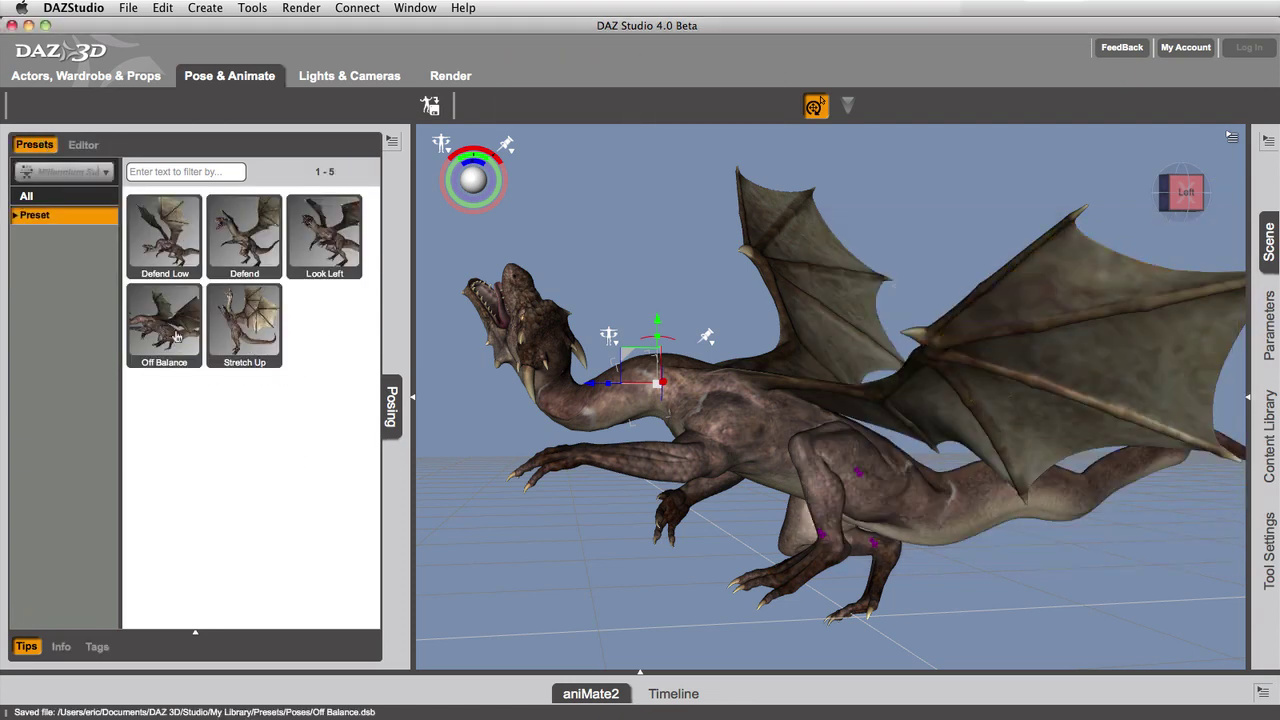
double_click(244, 337)
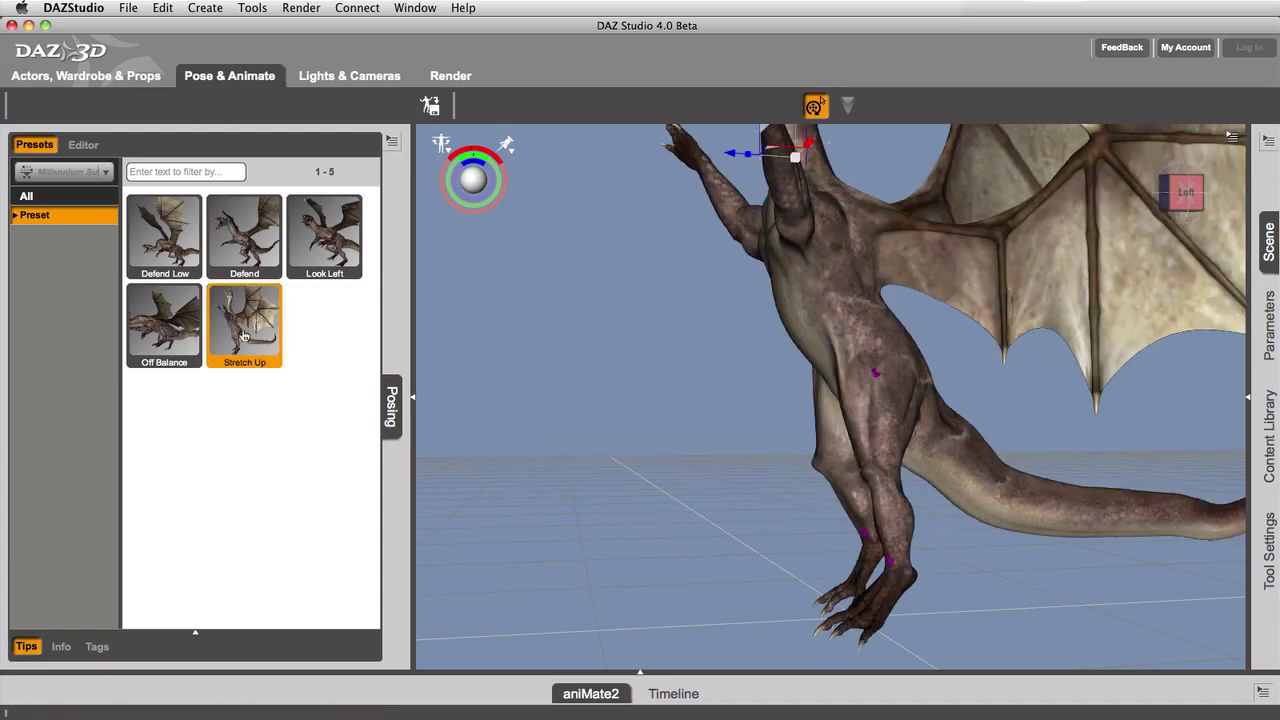
double_click(158, 347)
double_click(163, 266)
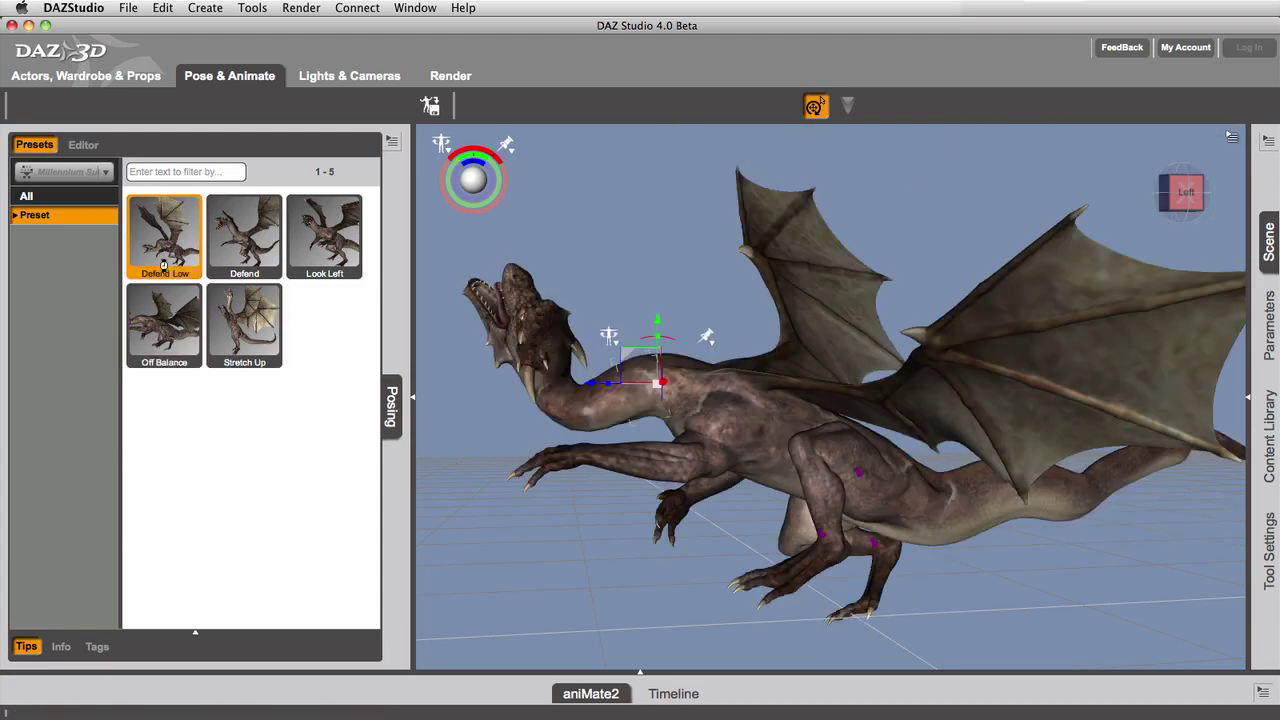
double_click(162, 326)
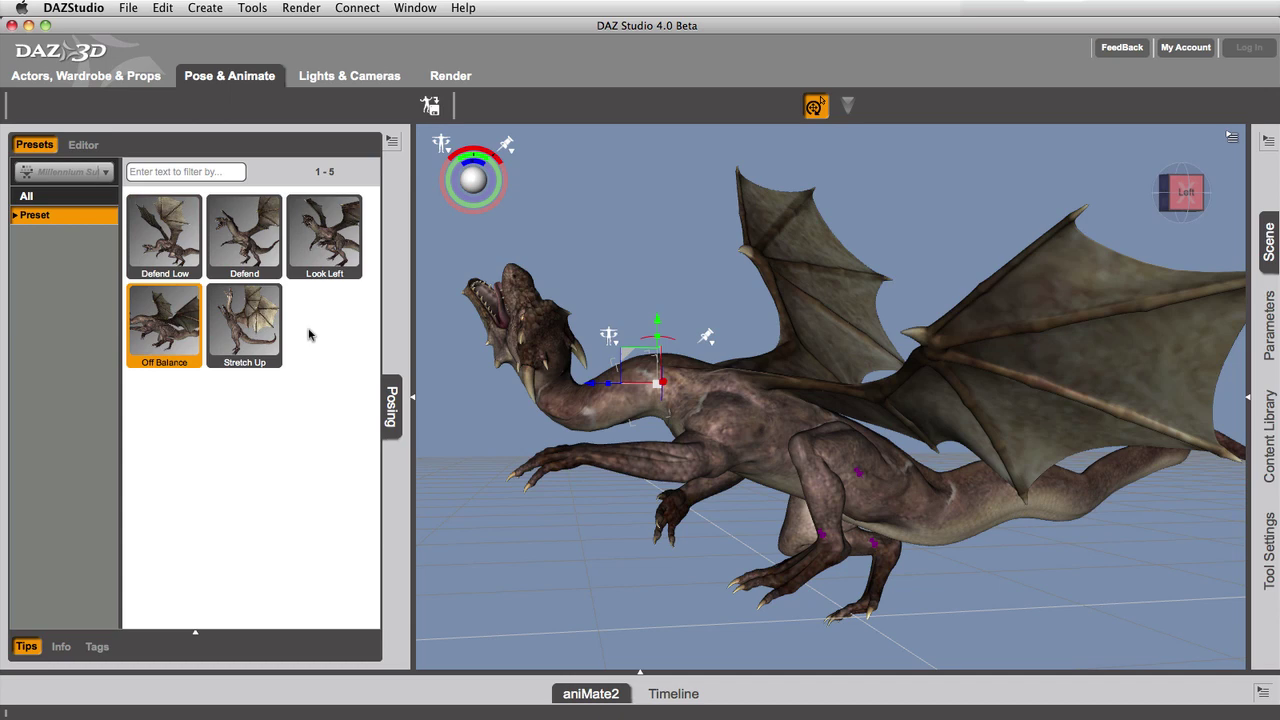